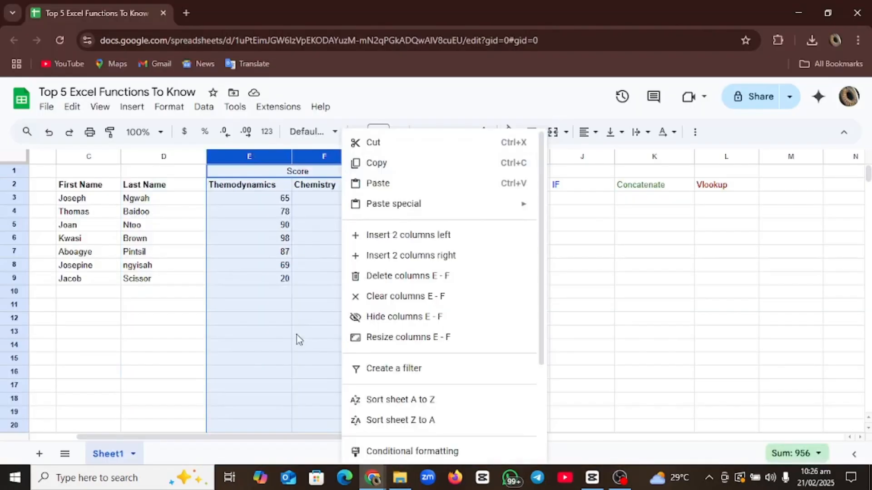
# - Close the open column menu in the 'Top 5 Excel Functions To Know' score sheet
pyautogui.click(296, 334)
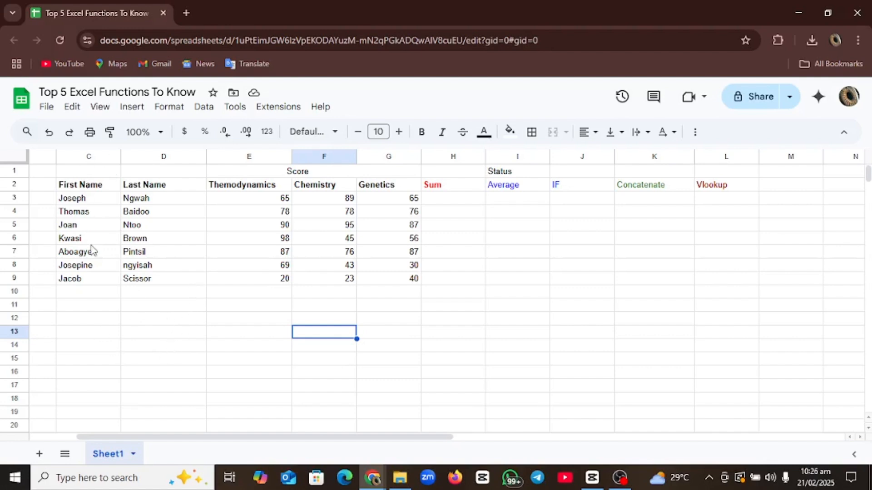
pyautogui.click(99, 190)
pyautogui.click(158, 184)
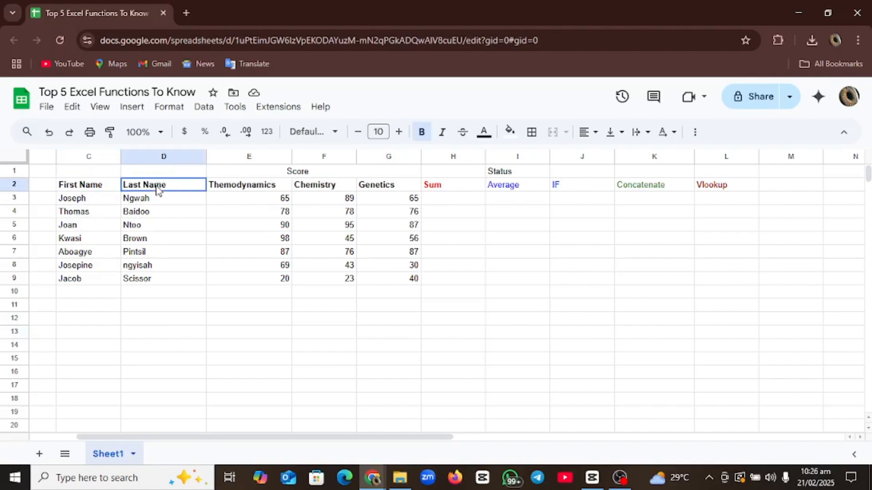
pyautogui.click(290, 173)
pyautogui.click(247, 190)
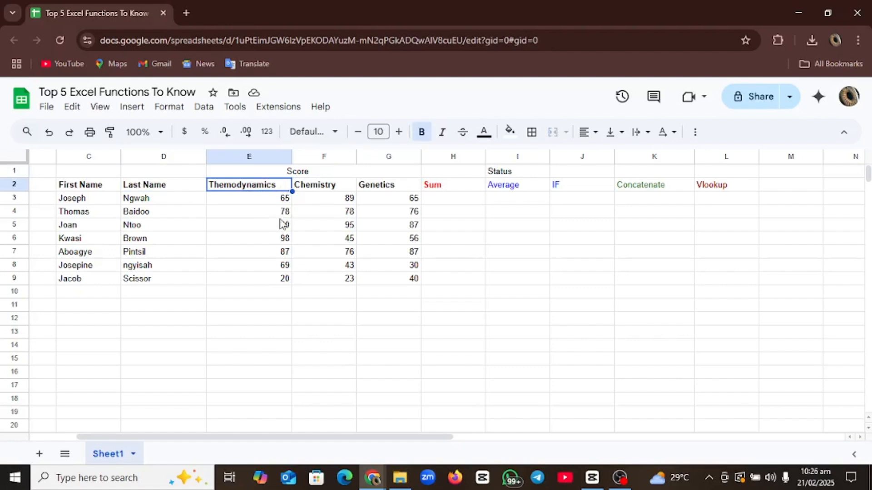
pyautogui.click(268, 200)
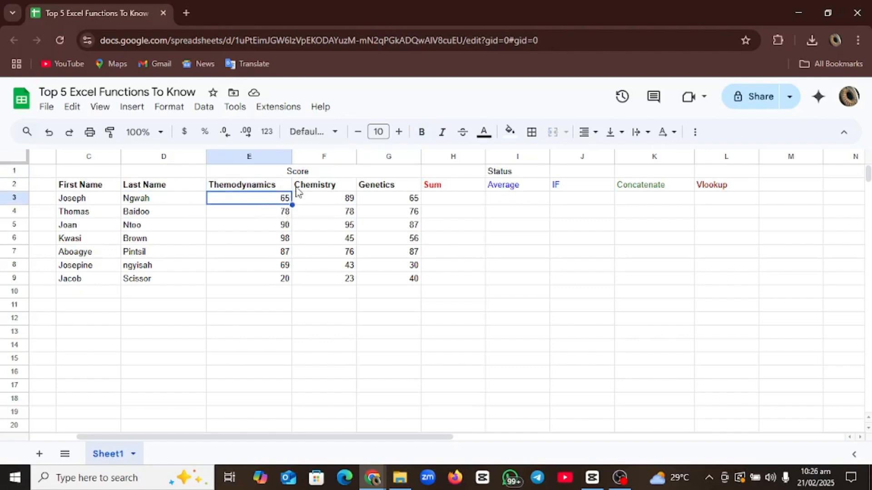
pyautogui.click(348, 187)
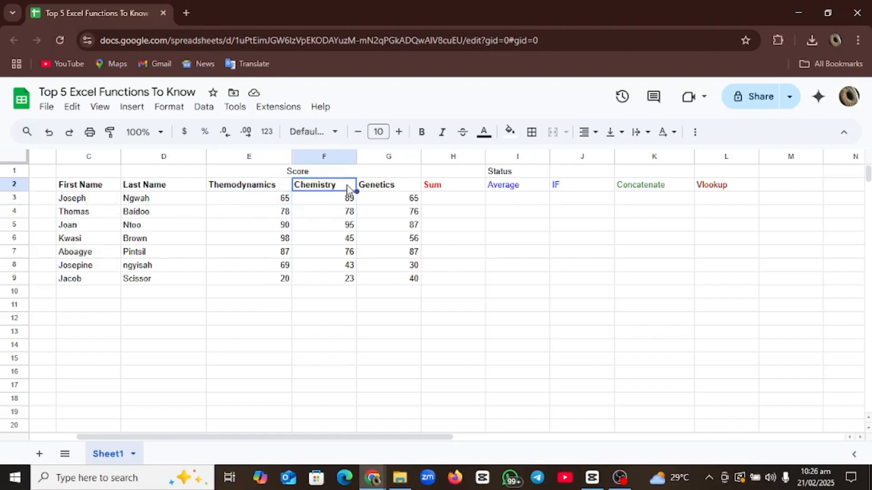
pyautogui.click(347, 199)
pyautogui.click(379, 187)
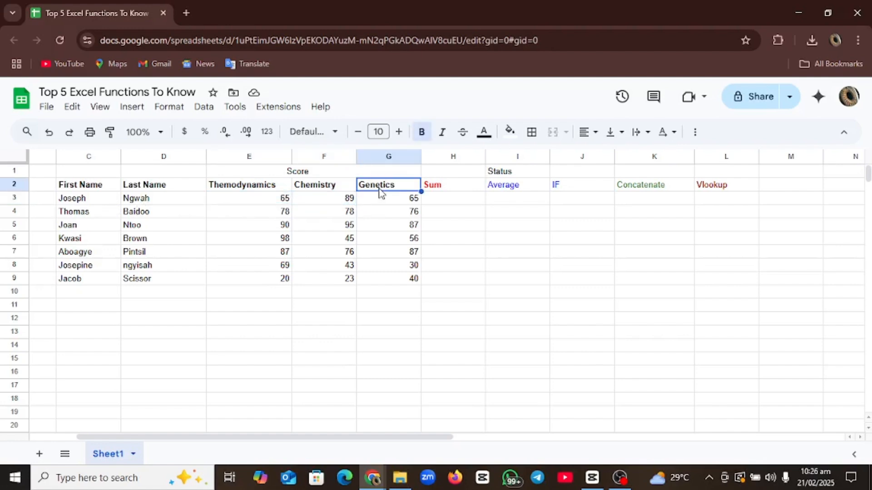
pyautogui.click(447, 189)
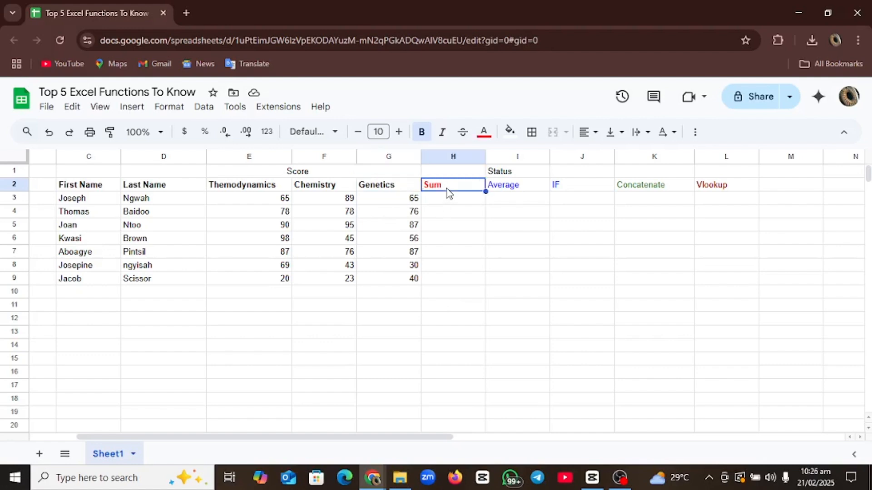
pyautogui.click(525, 189)
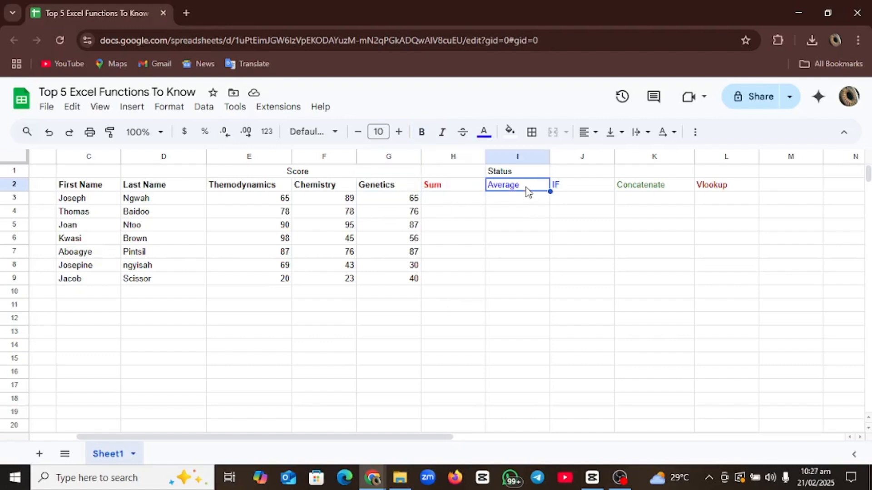
pyautogui.click(580, 189)
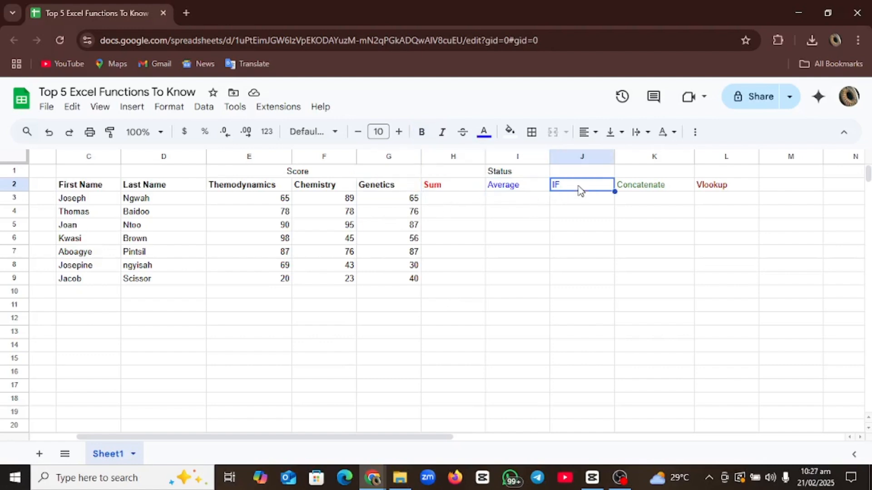
pyautogui.click(631, 194)
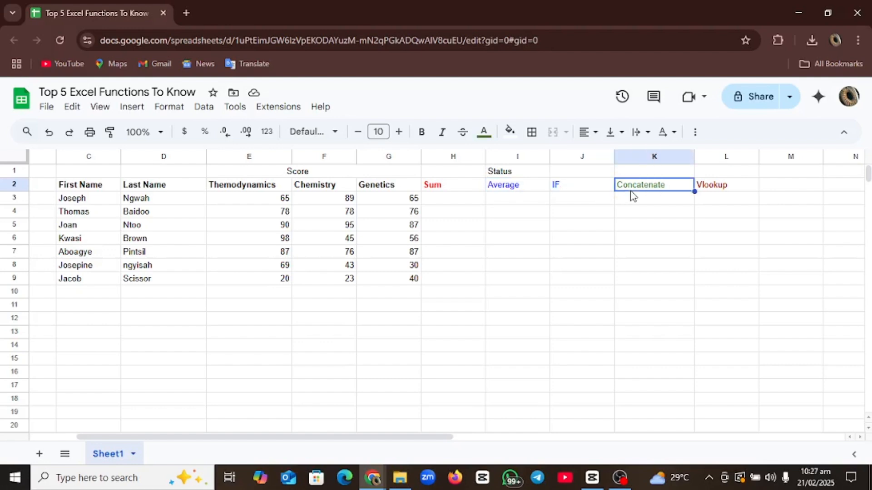
pyautogui.click(706, 190)
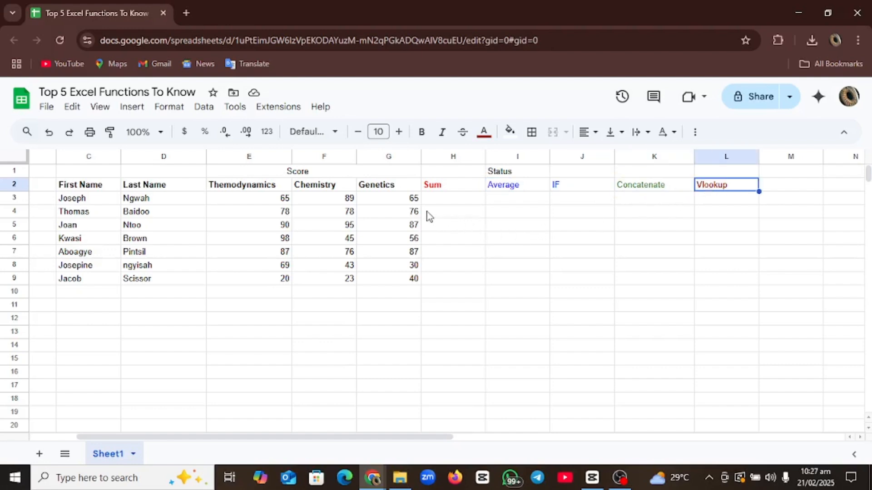
pyautogui.click(450, 201)
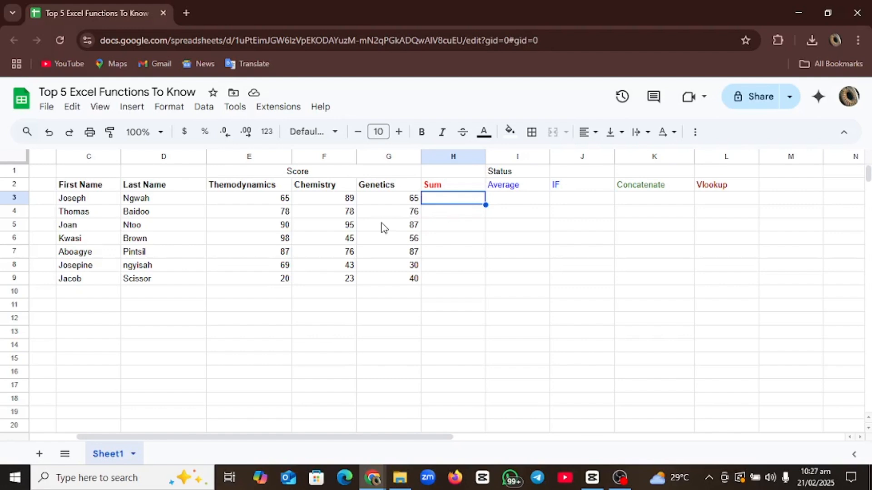
pyautogui.click(83, 200)
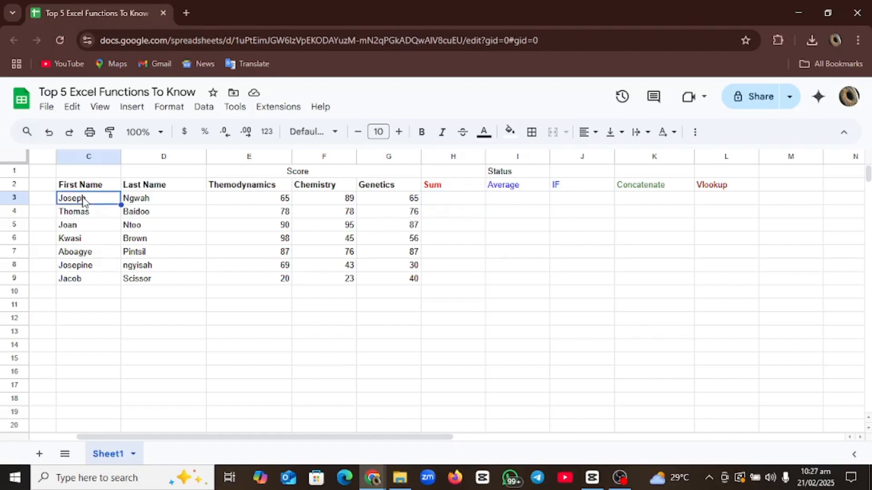
pyautogui.hotkey('shift', 'End')
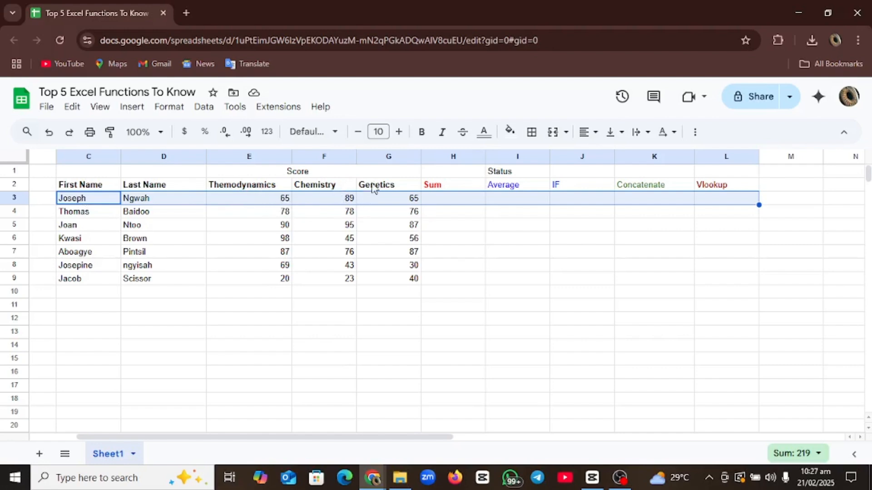
pyautogui.click(450, 203)
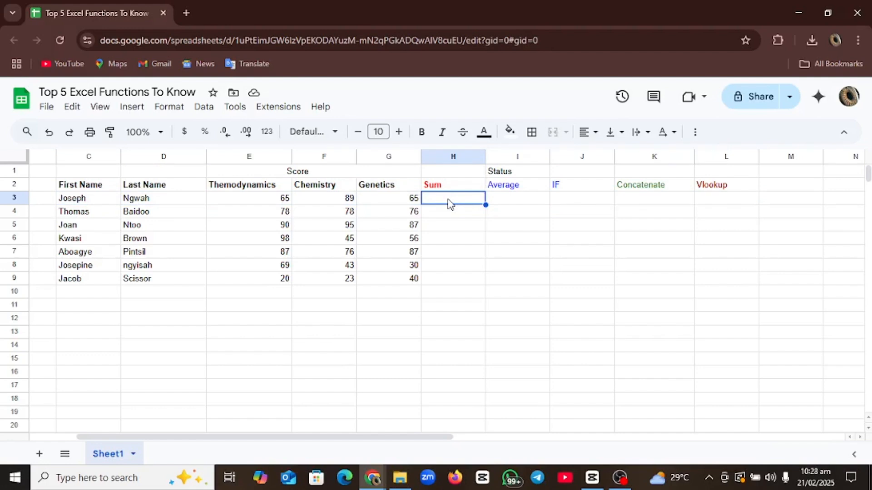
# - Start a SUM formula in H3 using the suggested E3:G3 autocomplete
pyautogui.write('=')
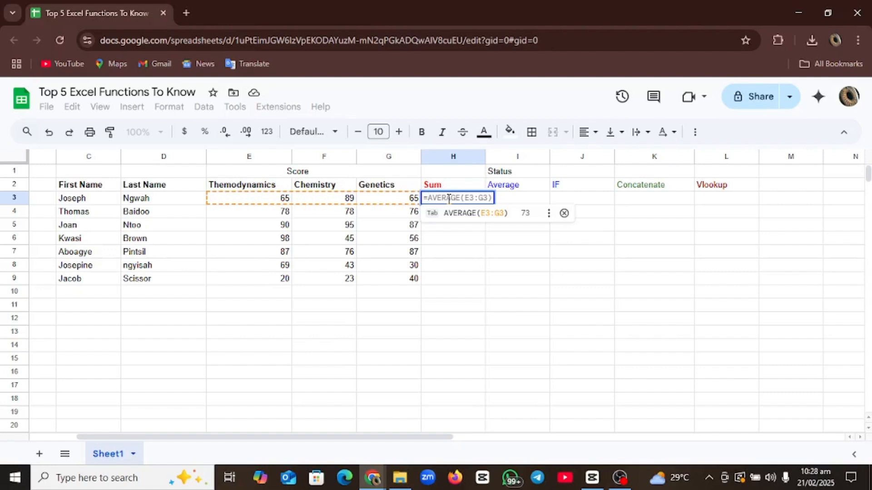
pyautogui.press('BackSpace')
pyautogui.write('=')
pyautogui.write('Su')
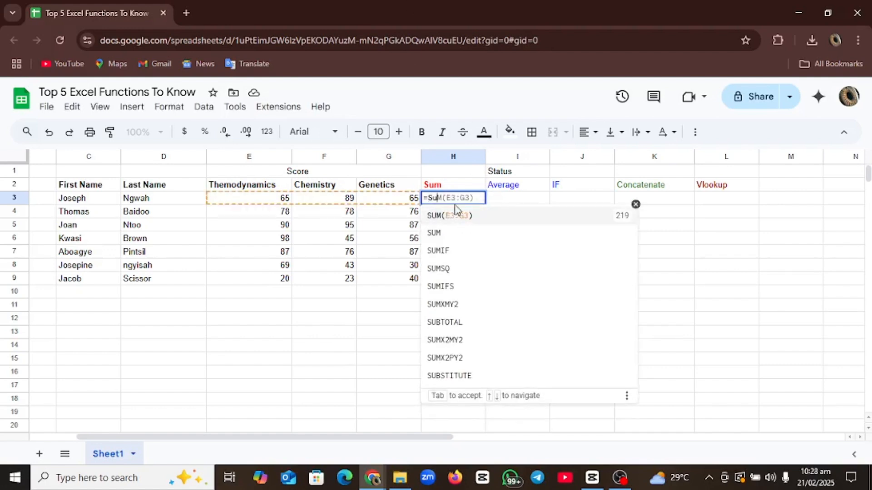
pyautogui.click(443, 217)
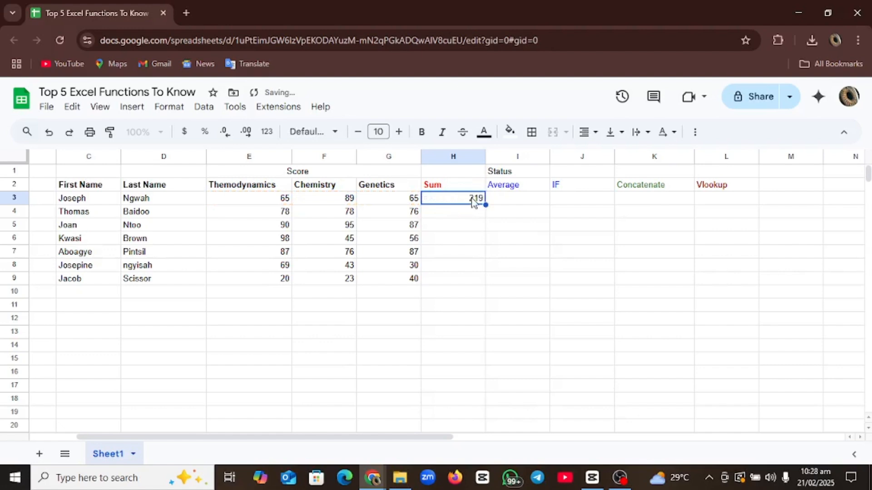
# - Rebuild H3 as =SUM(E3:G3) so it shows 219
pyautogui.doubleClick(473, 199)
pyautogui.press('BackSpace')
pyautogui.press('BackSpace')
pyautogui.press('BackSpace')
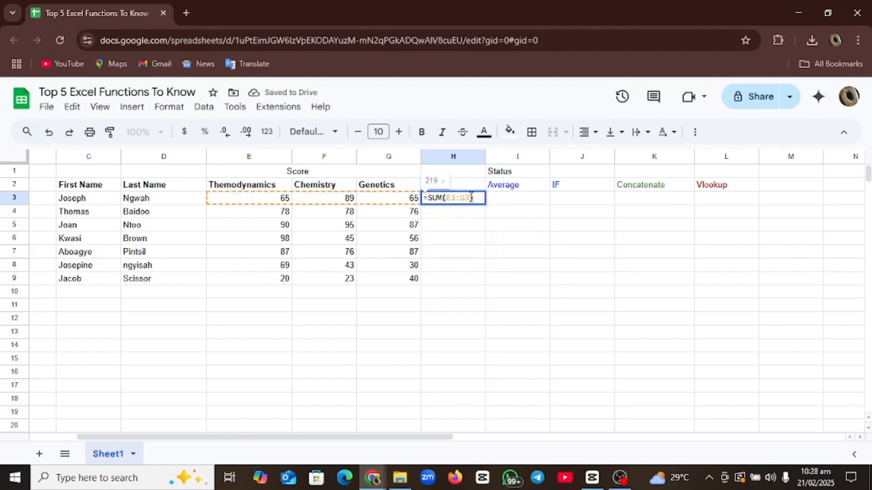
pyautogui.press('BackSpace')
pyautogui.press('BackSpace')
pyautogui.press('BackSpace')
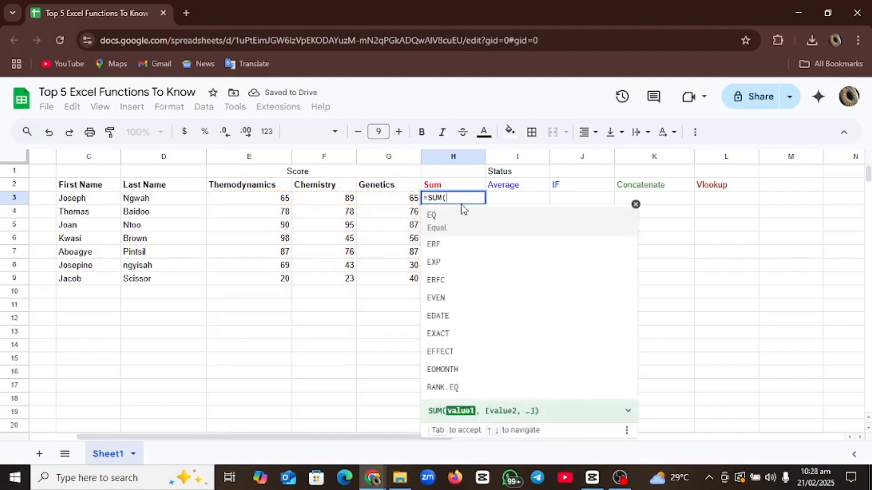
pyautogui.press('BackSpace')
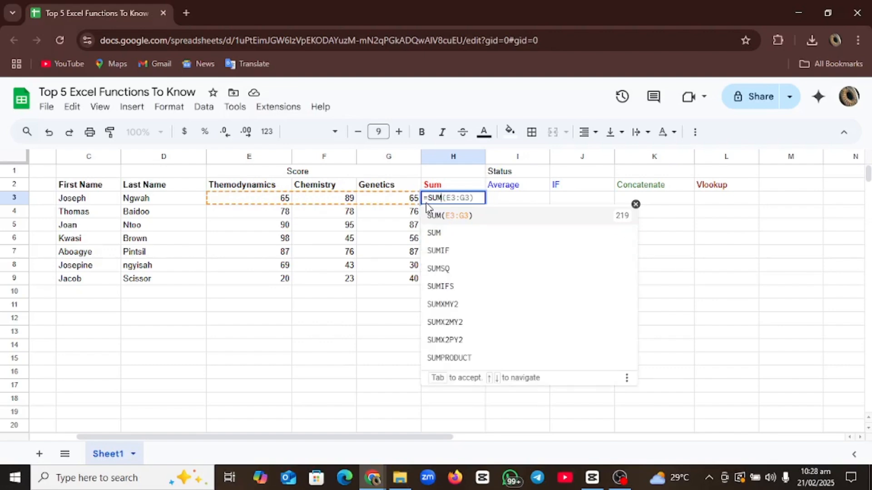
pyautogui.write('(')
pyautogui.press('Tab')
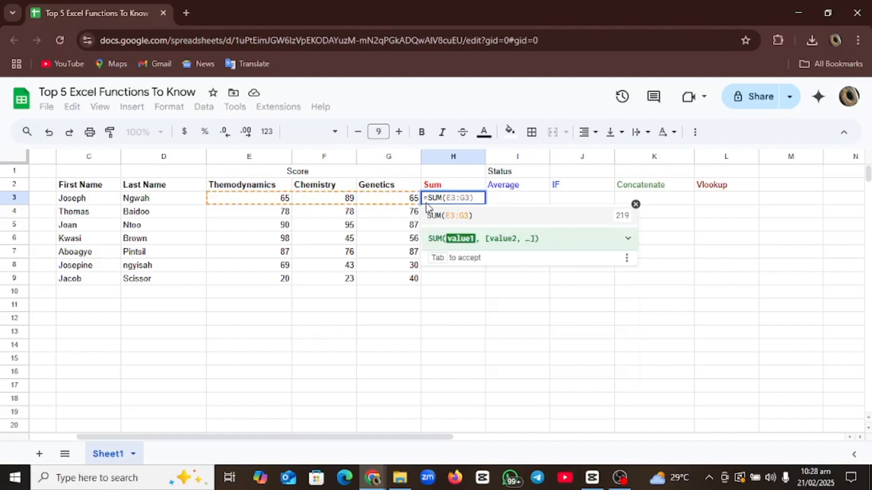
pyautogui.moveTo(261, 205); pyautogui.dragTo(400, 205)
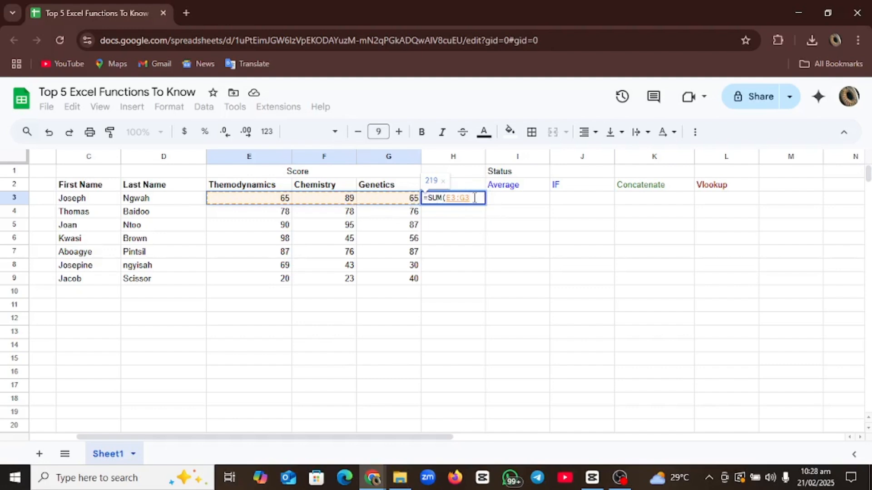
pyautogui.write(')')
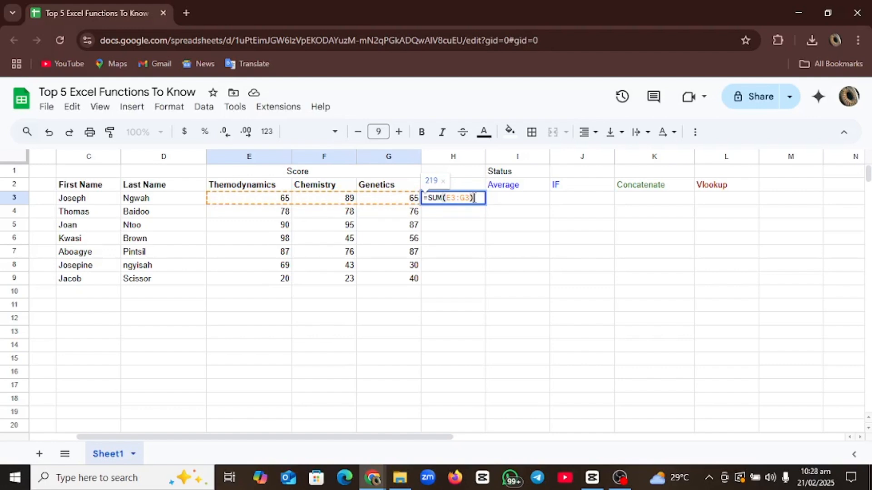
pyautogui.press('Return')
pyautogui.click(475, 203)
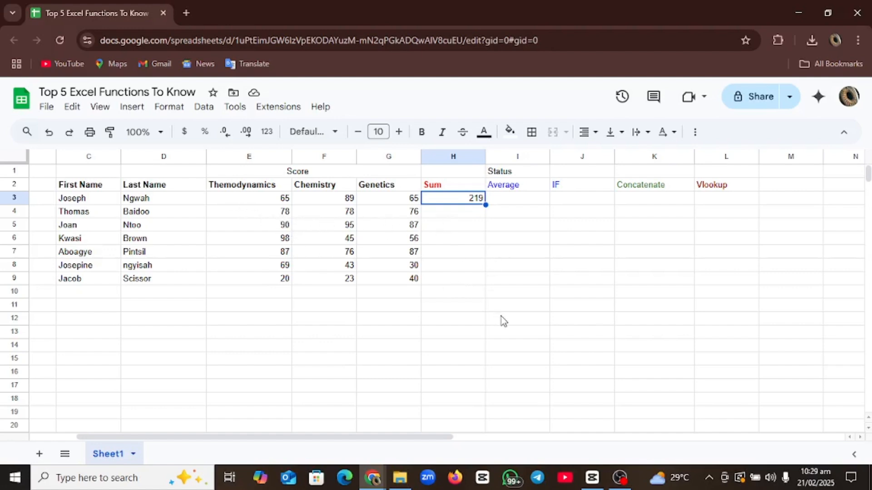
# - Copy H3's SUM formula down to H9, giving totals from 219 to 83
pyautogui.doubleClick(484, 205)
pyautogui.click(519, 187)
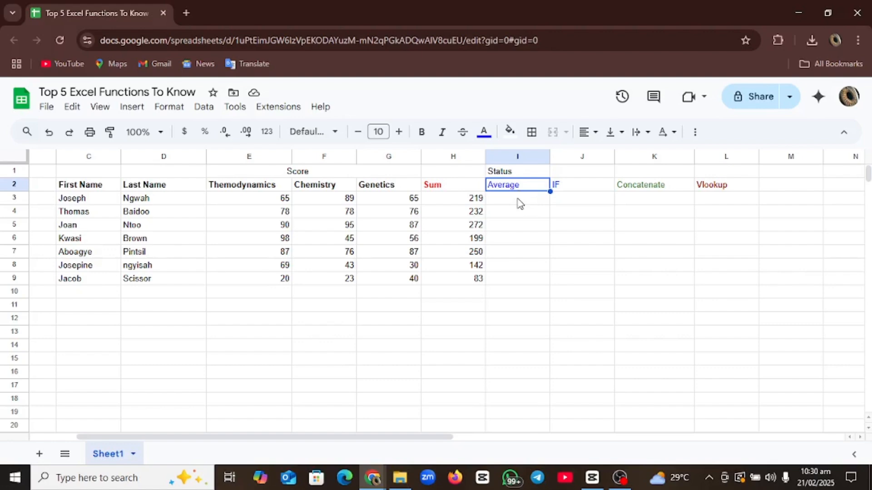
# - Enter =AVERAGE(E3:G3) in I3 so it shows 73
pyautogui.click(520, 204)
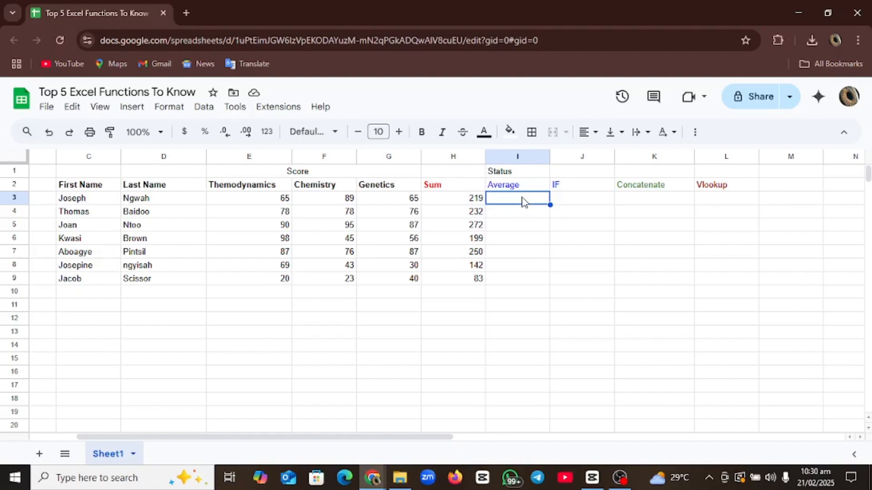
pyautogui.write('=A')
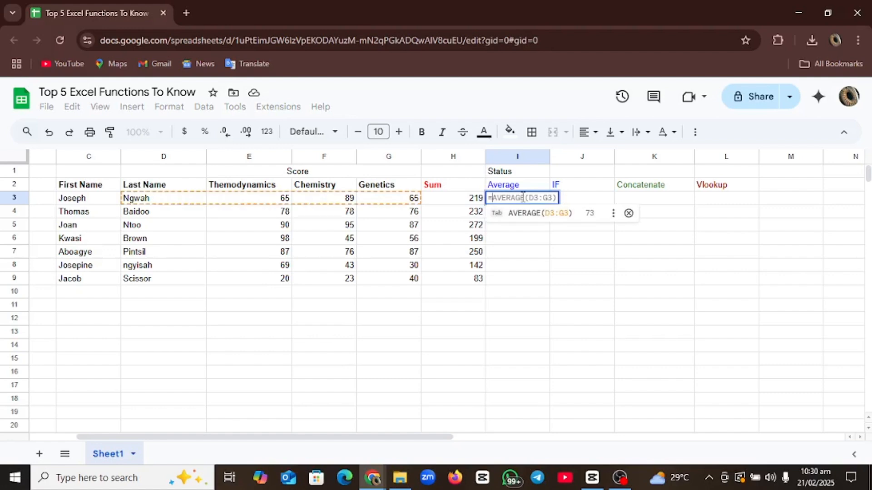
pyautogui.write('VERA')
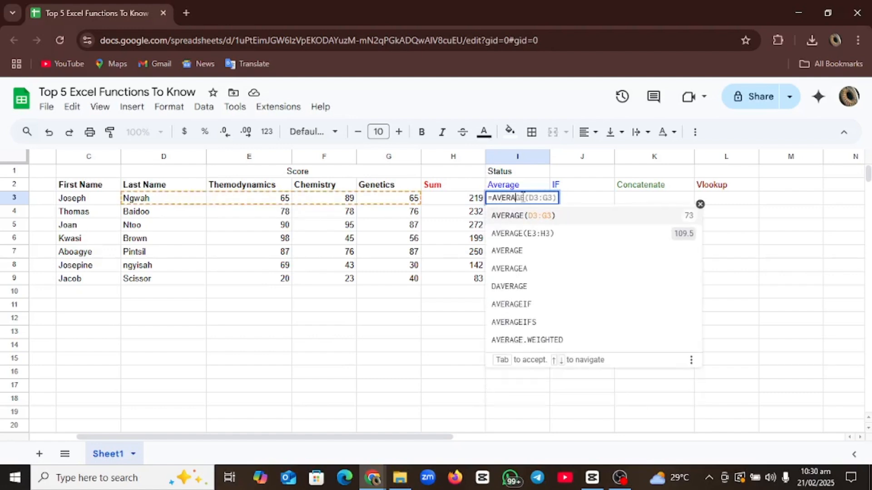
pyautogui.write('GE')
pyautogui.click(520, 216)
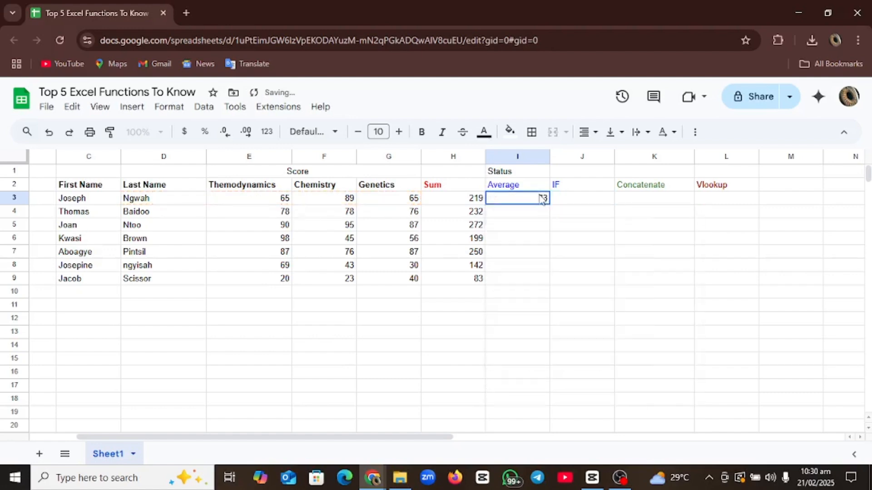
pyautogui.doubleClick(541, 203)
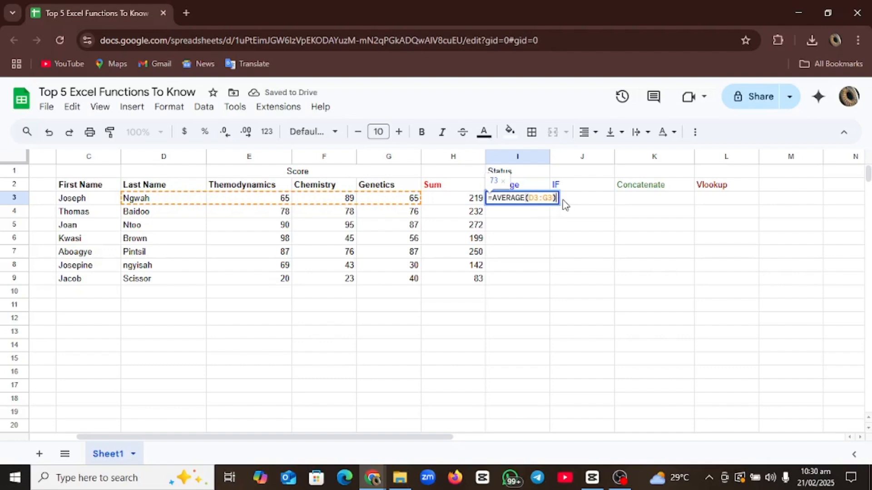
pyautogui.press('BackSpace')
pyautogui.press('BackSpace')
pyautogui.press('BackSpace')
pyautogui.press('BackSpace')
pyautogui.press('BackSpace')
pyautogui.press('BackSpace')
pyautogui.write('E')
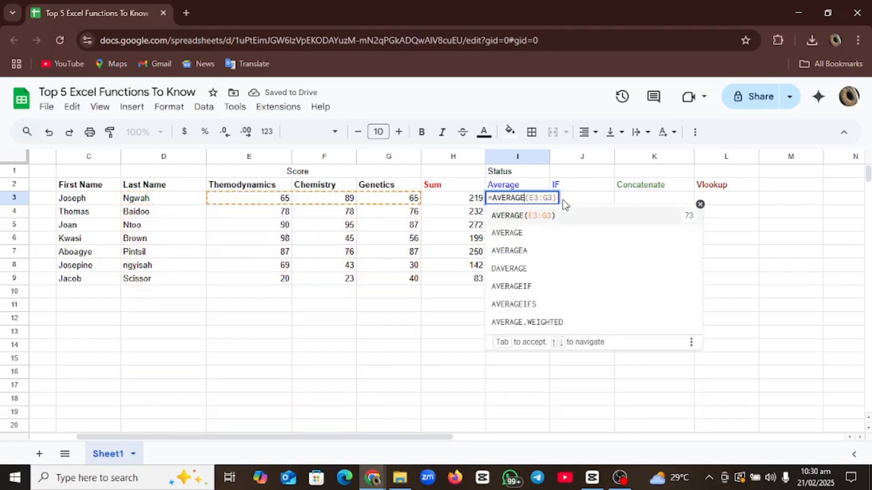
pyautogui.write('3:G3(')
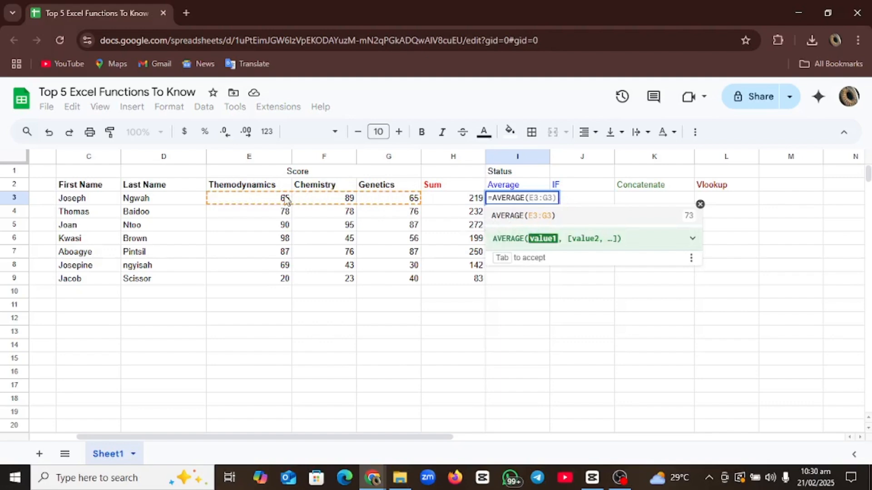
pyautogui.moveTo(258, 204); pyautogui.dragTo(296, 203)
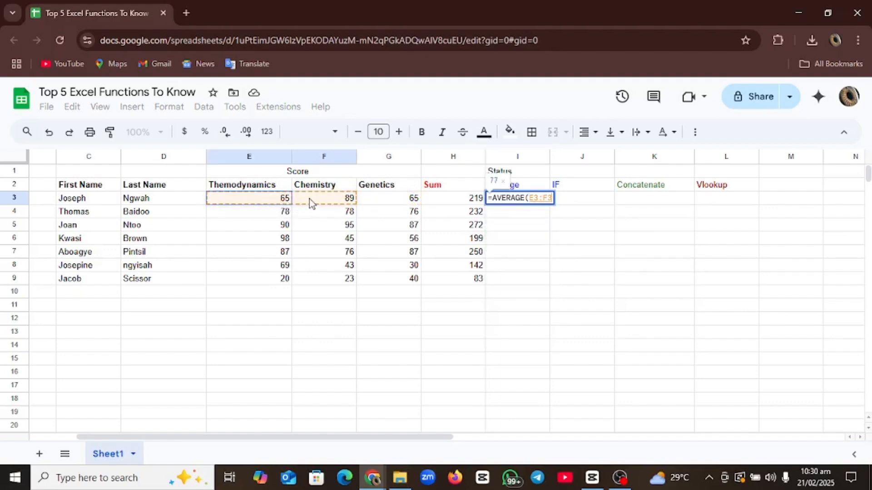
pyautogui.moveTo(310, 198); pyautogui.dragTo(409, 202)
pyautogui.write(')')
pyautogui.press('Return')
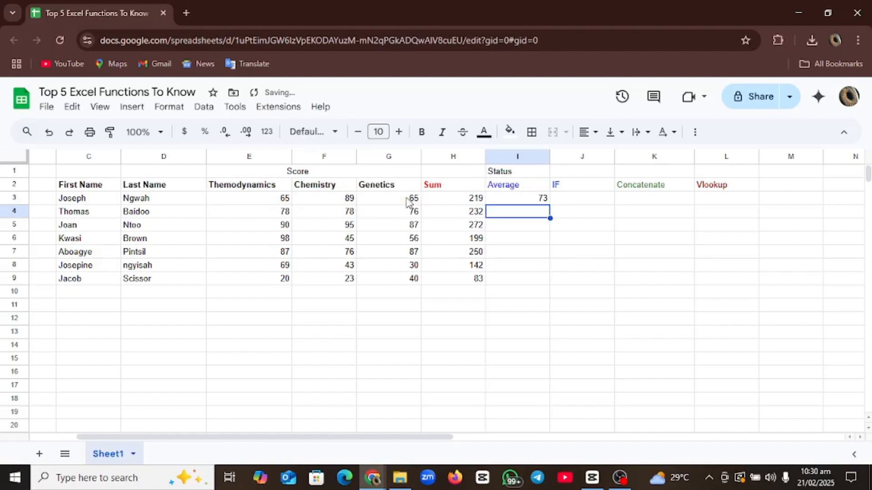
pyautogui.click(507, 202)
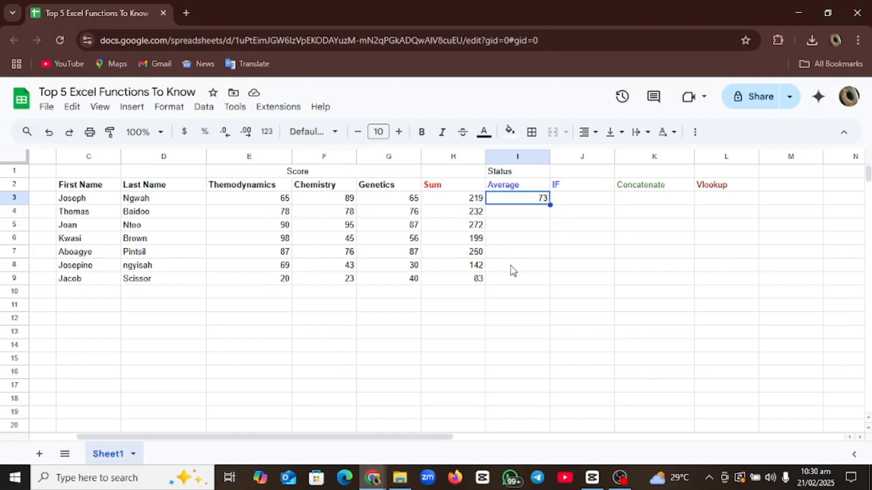
# - Copy I3's AVERAGE formula down to I9, ending with 27.66666667
pyautogui.doubleClick(550, 204)
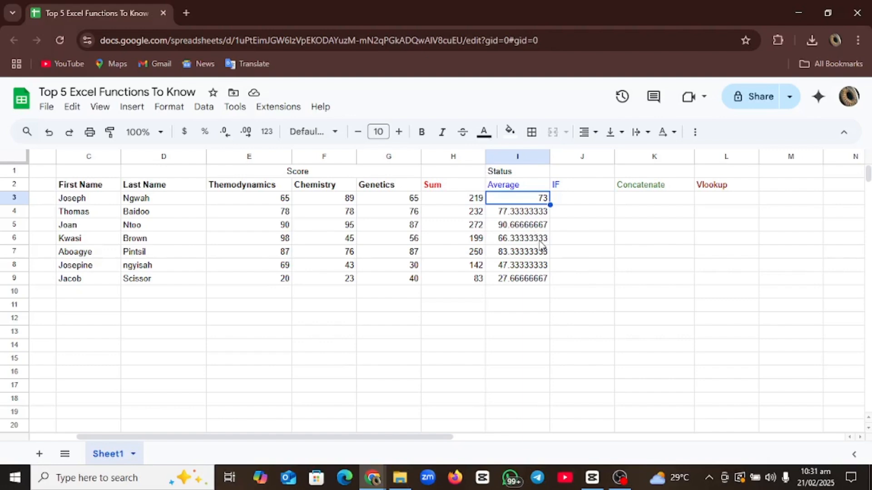
pyautogui.click(574, 187)
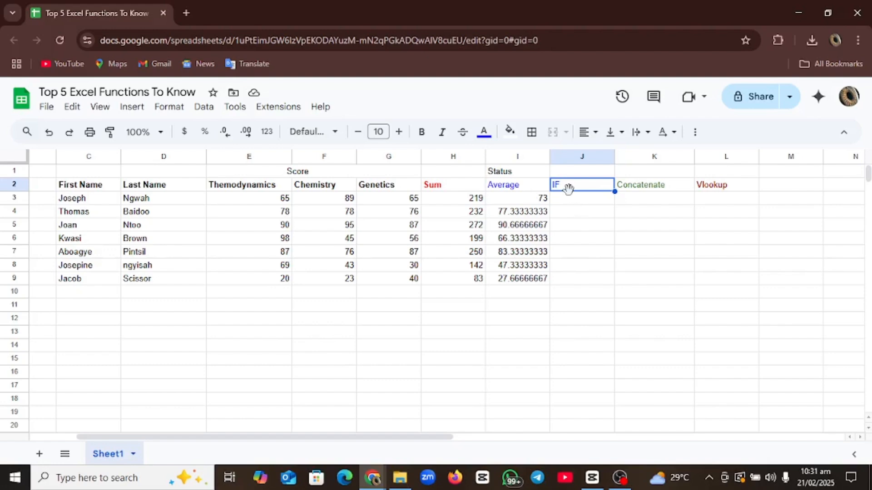
# - Begin =IF( in J3, removing a stray >= comparison
pyautogui.click(571, 200)
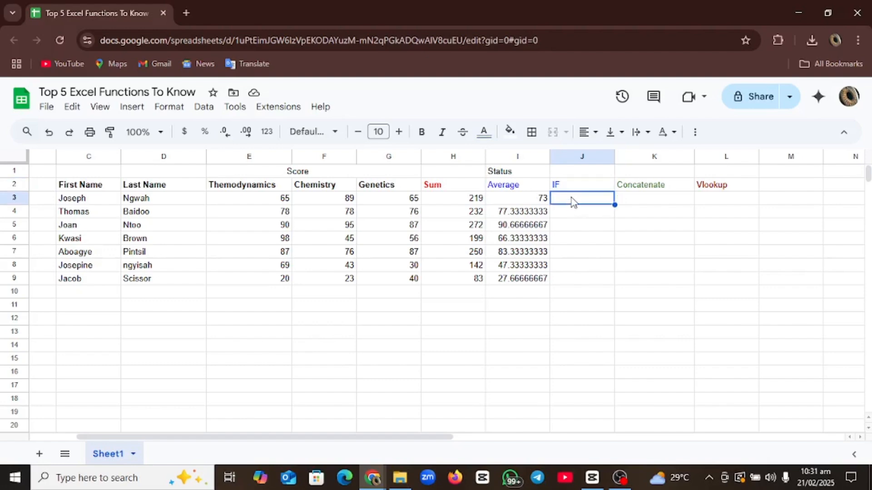
pyautogui.write('=IF')
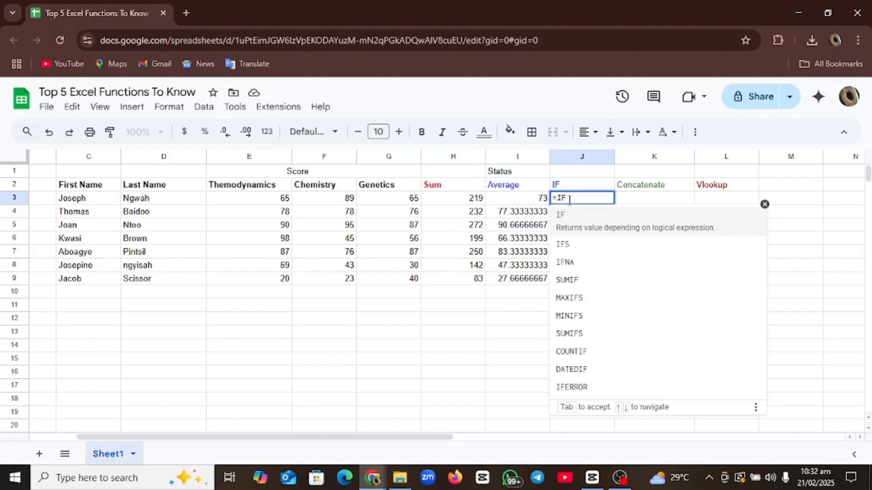
pyautogui.write('(')
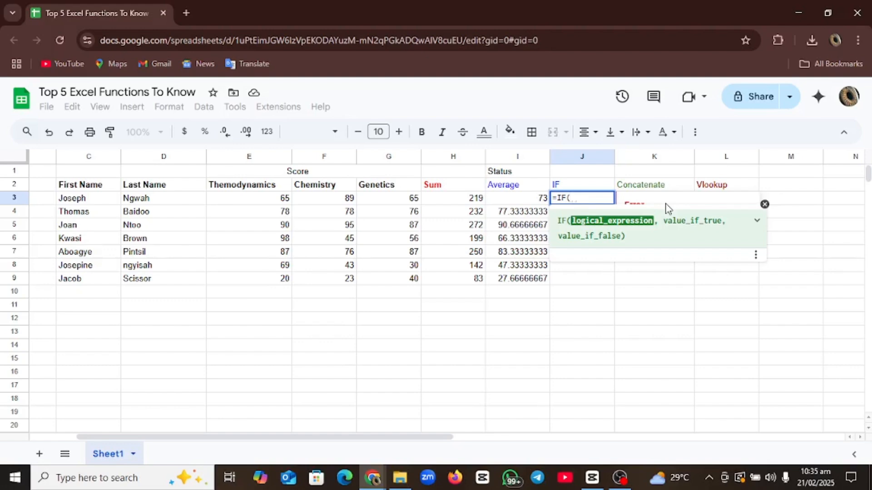
pyautogui.write('>')
pyautogui.write('=')
pyautogui.press('BackSpace')
pyautogui.press('BackSpace')
pyautogui.press('BackSpace')
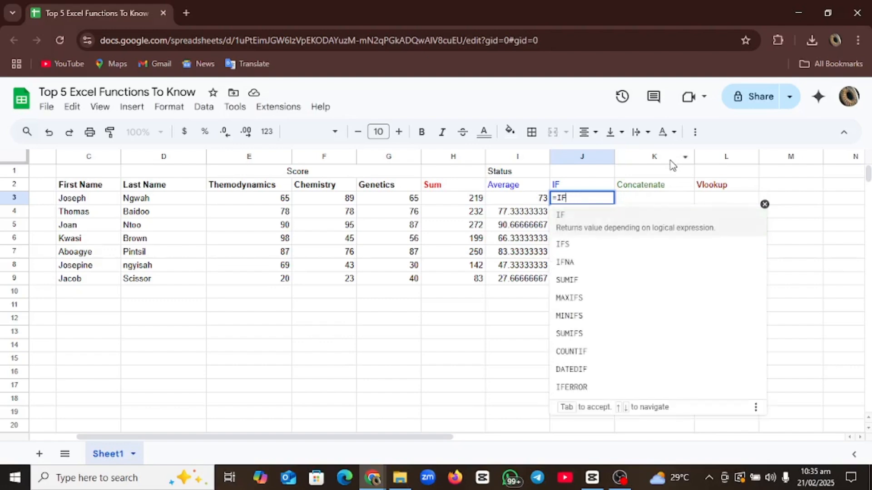
pyautogui.write('(')
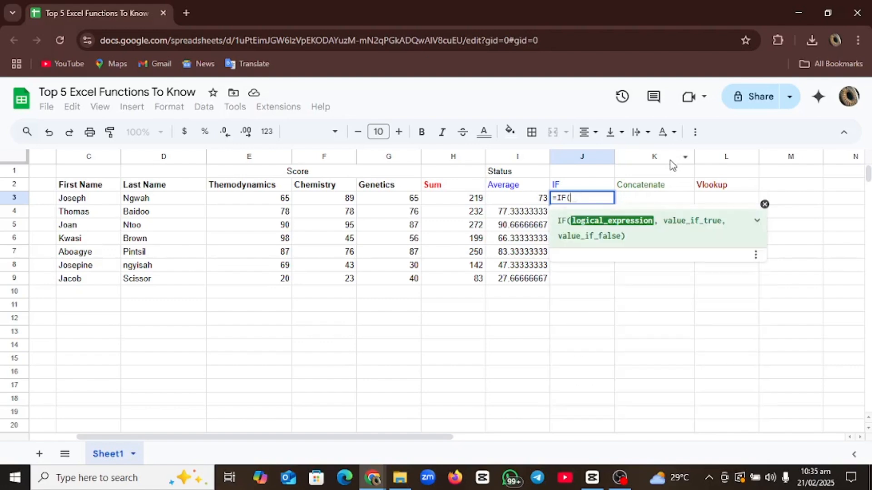
# - Complete J3 as =IF(E3>=65, "Pass", "Fail") so it shows Pass
pyautogui.click(271, 203)
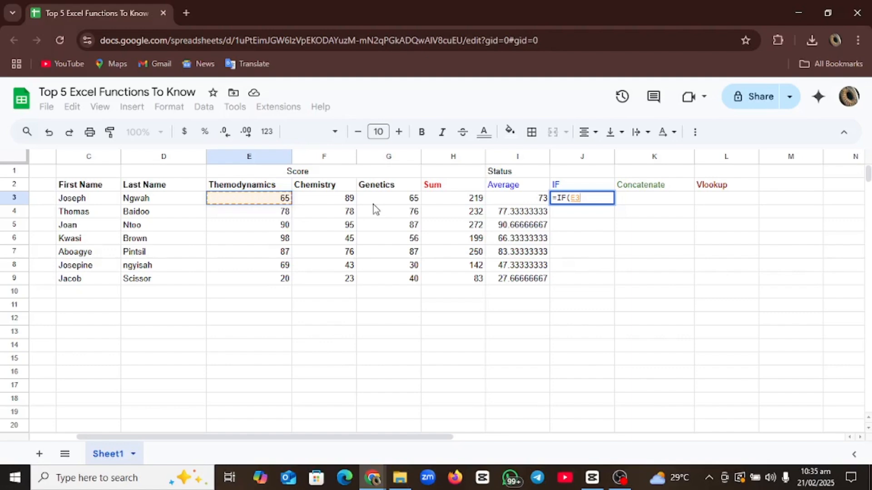
pyautogui.write('>=')
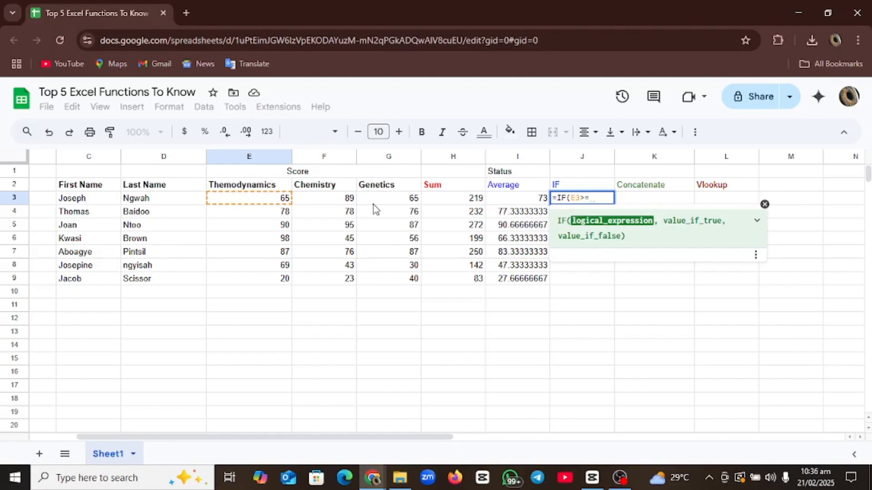
pyautogui.write('65')
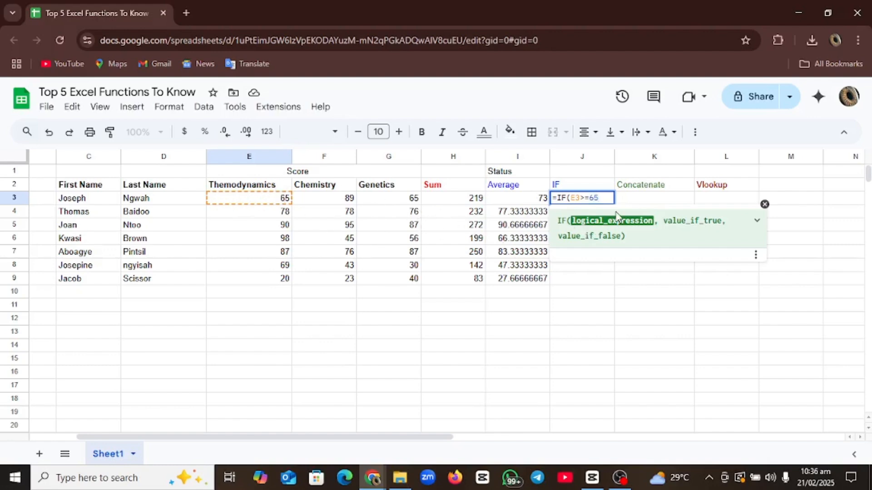
pyautogui.write(', ')
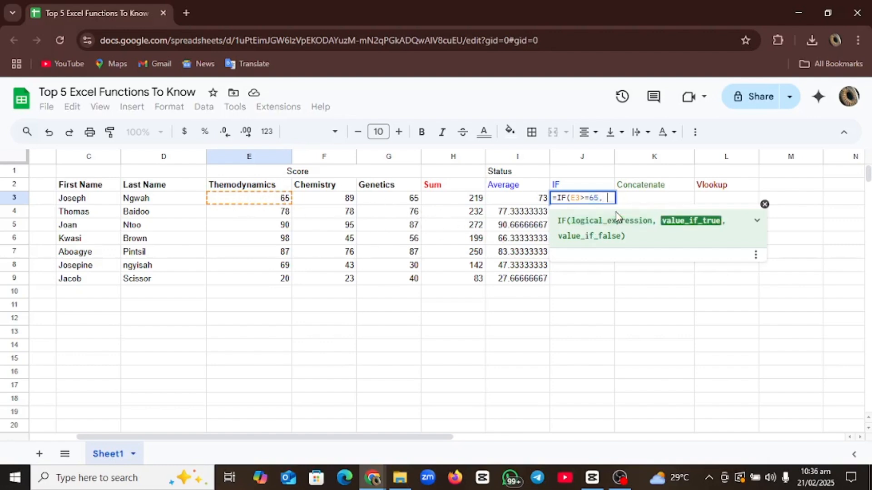
pyautogui.write('""')
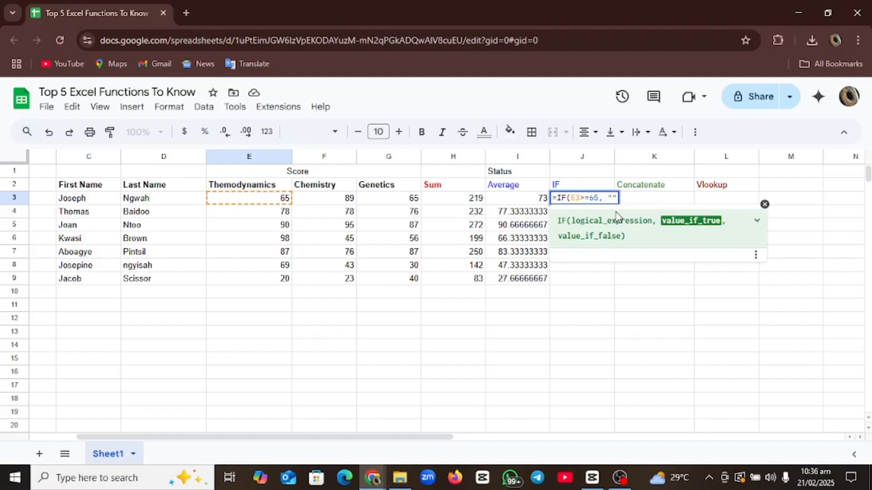
pyautogui.write('Pass')
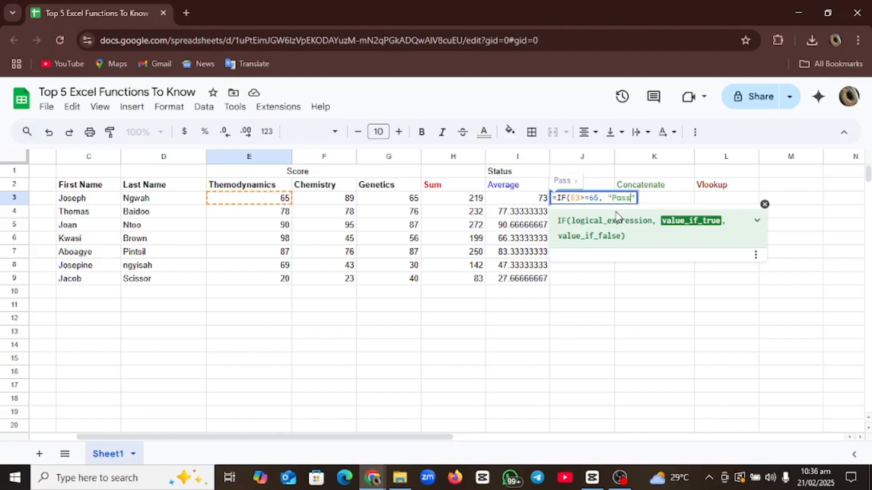
pyautogui.write(', "Pass",')
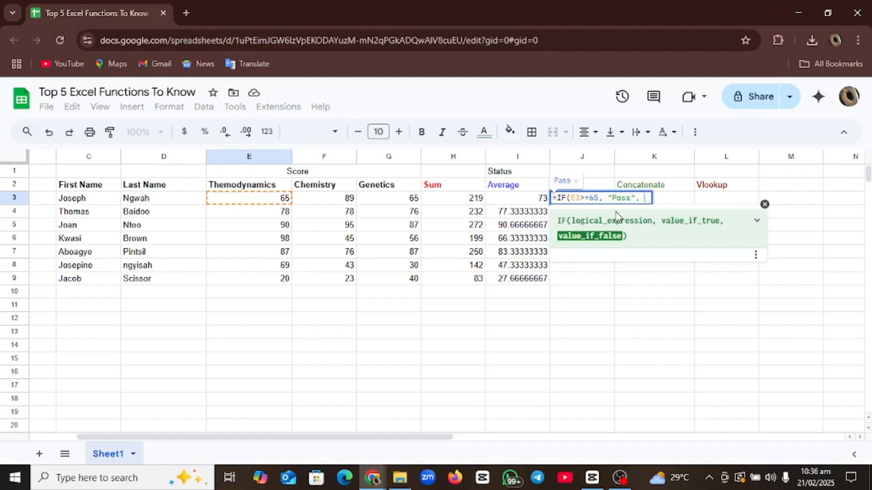
pyautogui.write(' "')
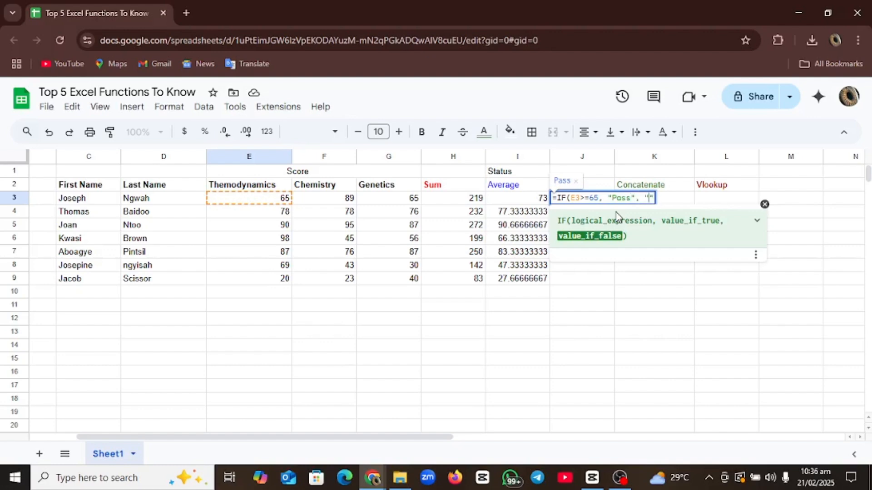
pyautogui.write('Fail")')
pyautogui.press('Return')
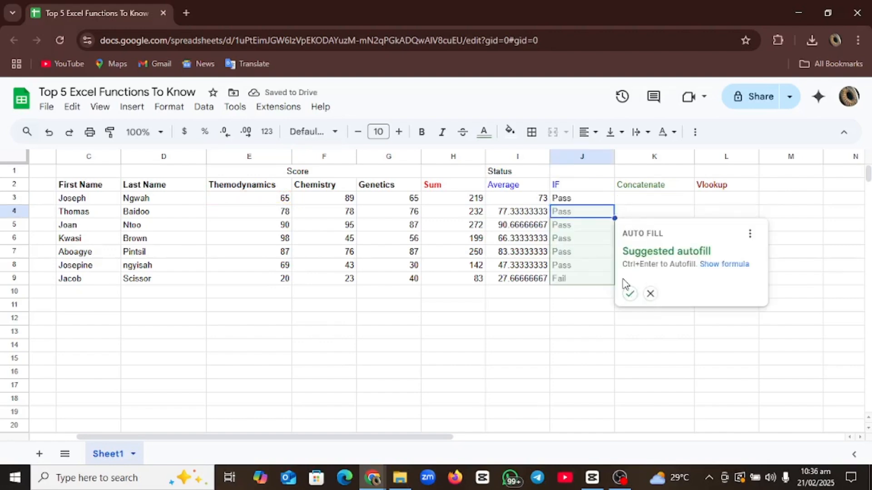
pyautogui.click(650, 294)
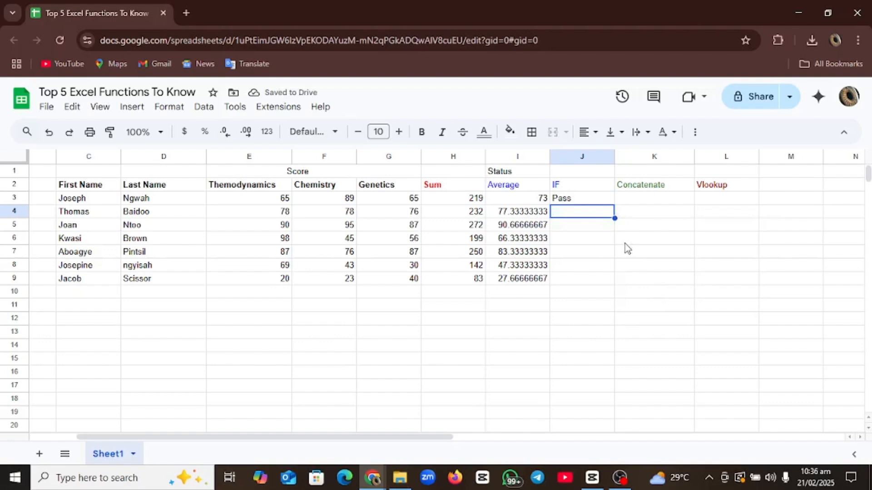
pyautogui.click(586, 198)
pyautogui.hotkey('shift', 'space')
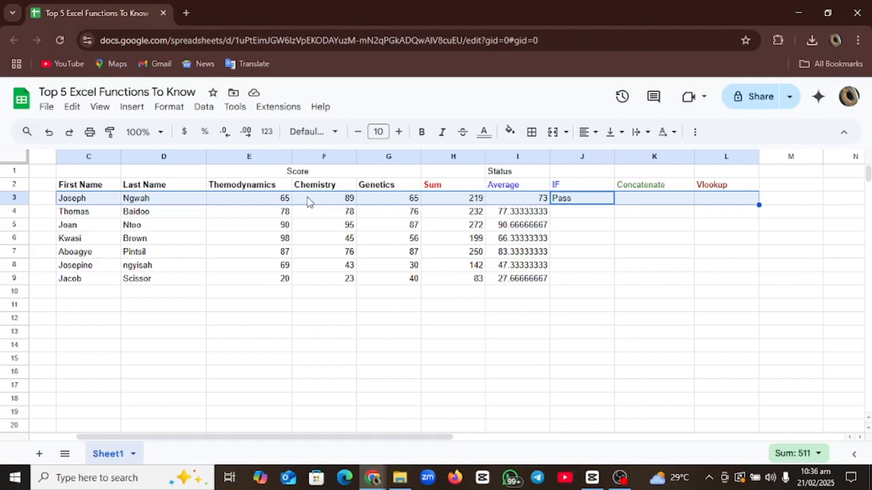
pyautogui.click(582, 201)
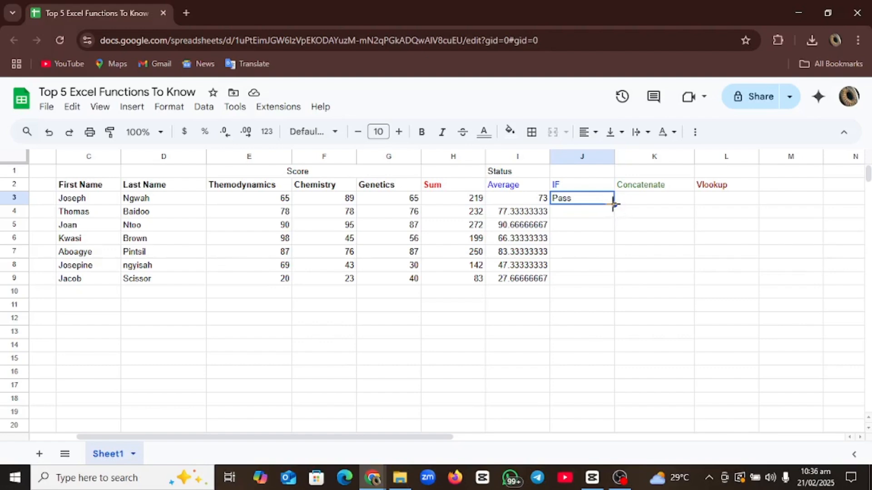
# - Fill the IF formula down J3:J9, then check rows 6 and 9 for Pass and Fail
pyautogui.moveTo(614, 204); pyautogui.dragTo(614, 214)
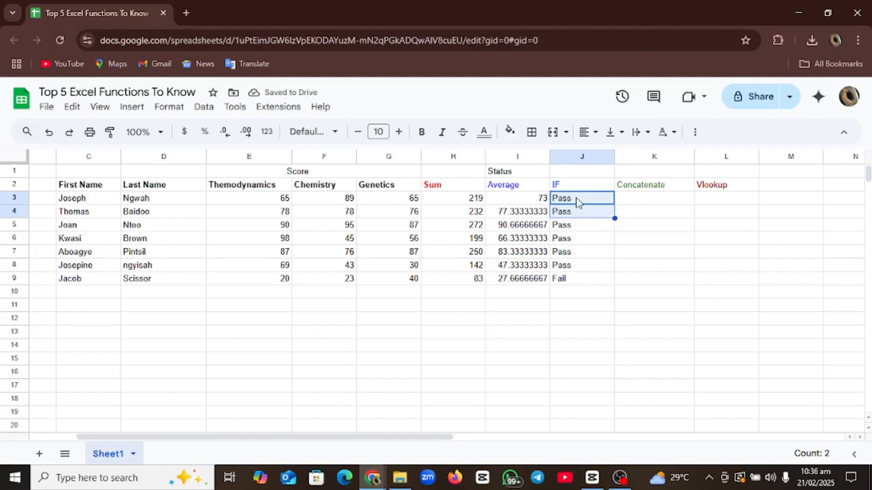
pyautogui.click(568, 238)
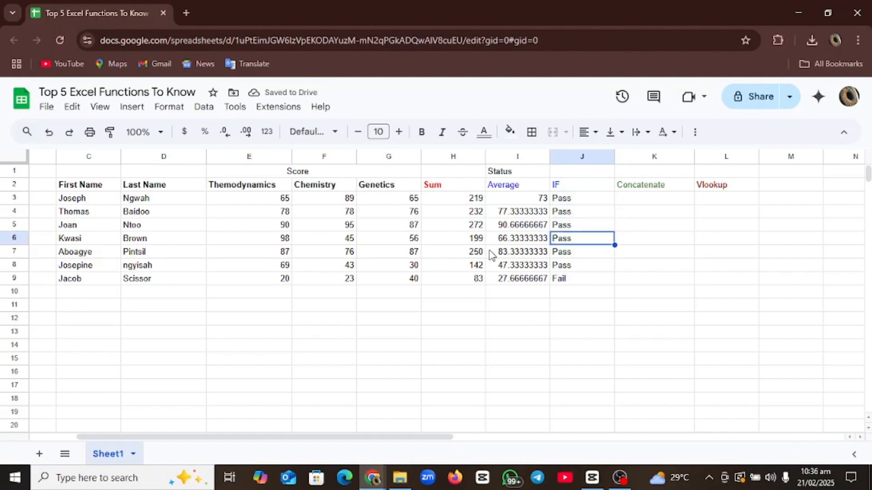
pyautogui.hotkey('shift', 'space')
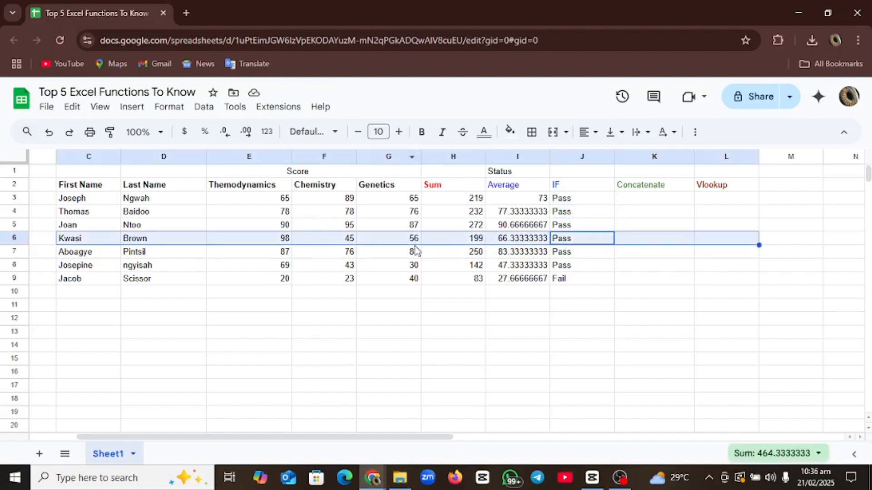
pyautogui.click(558, 278)
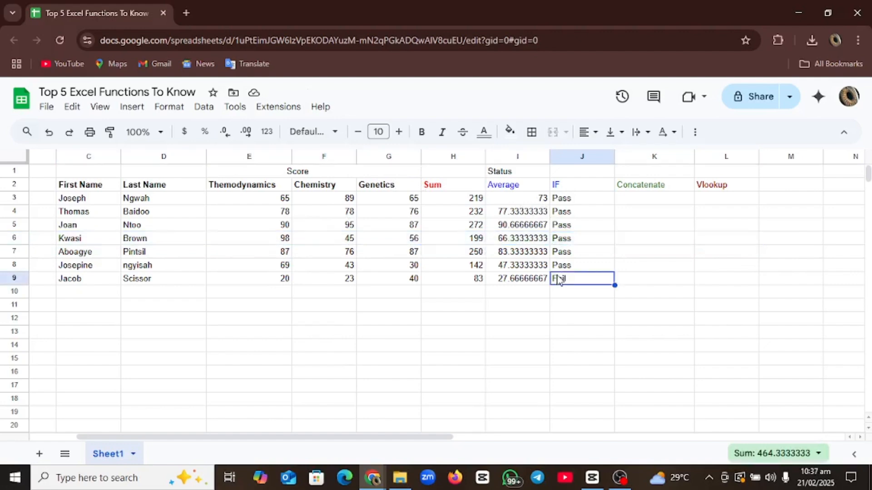
pyautogui.hotkey('shift', 'space')
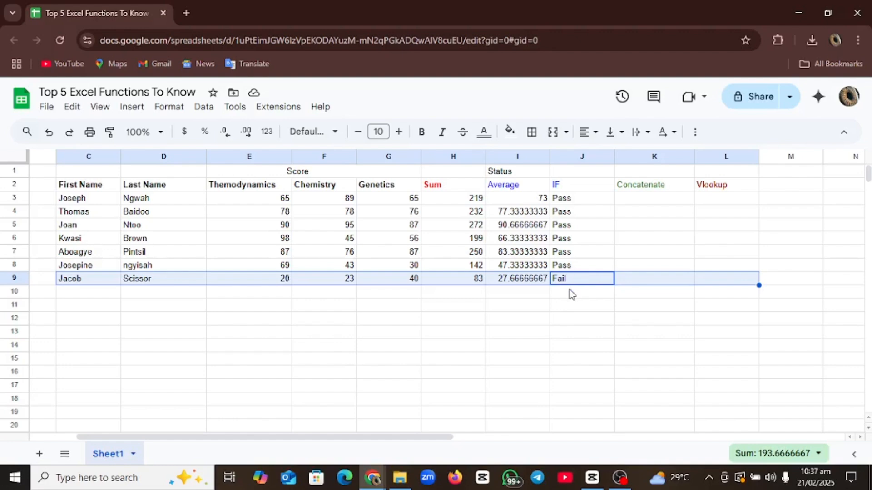
pyautogui.click(583, 201)
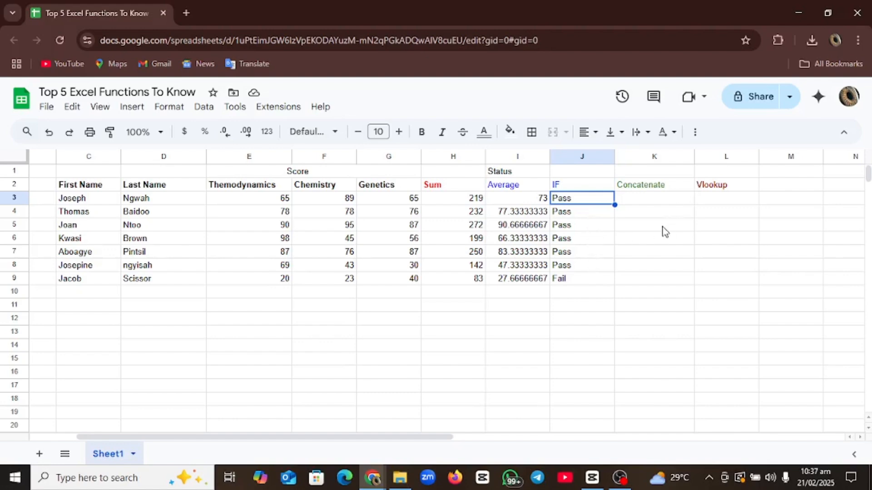
pyautogui.click(652, 190)
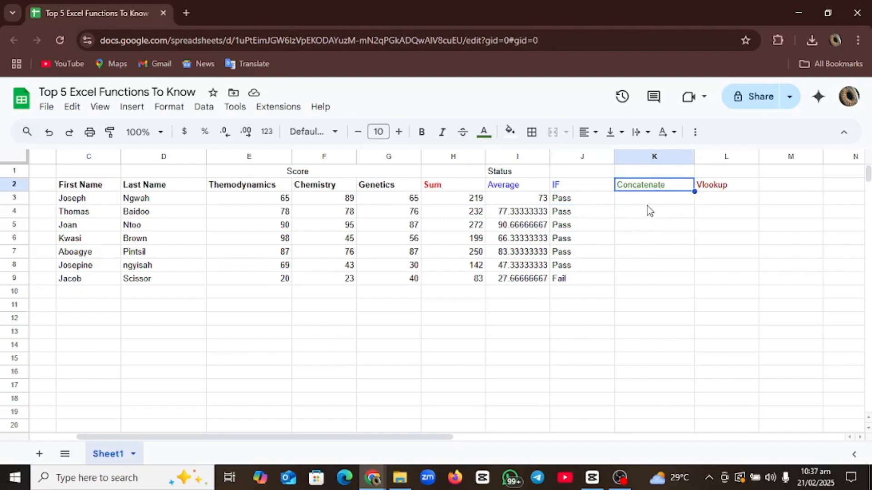
# - Type =con in K3 and choose CONCATENATE from the suggestions
pyautogui.click(651, 202)
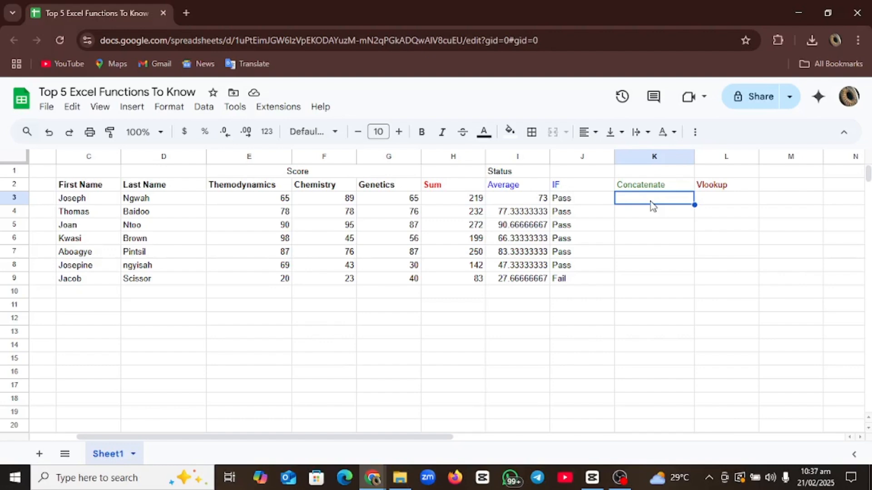
pyautogui.write('=')
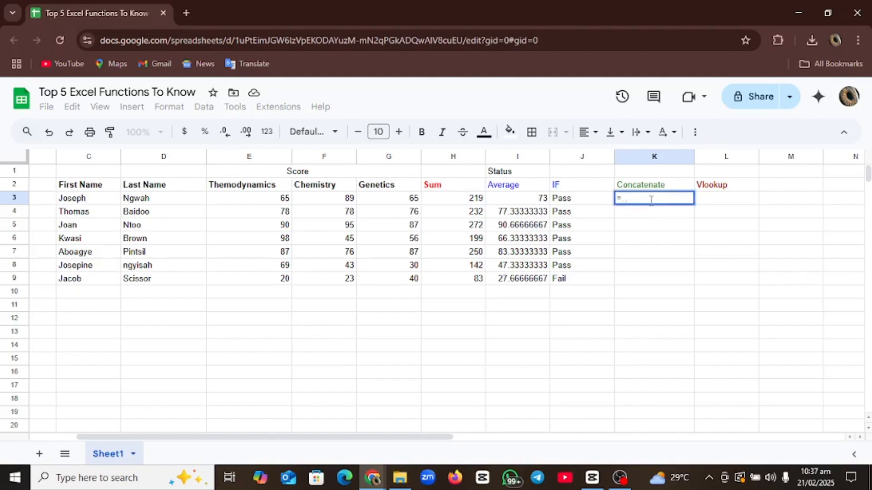
pyautogui.write('con')
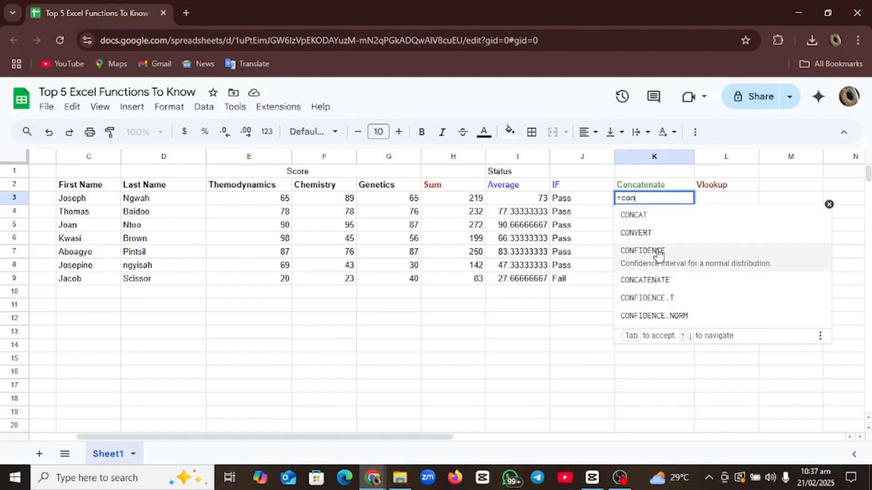
pyautogui.click(649, 272)
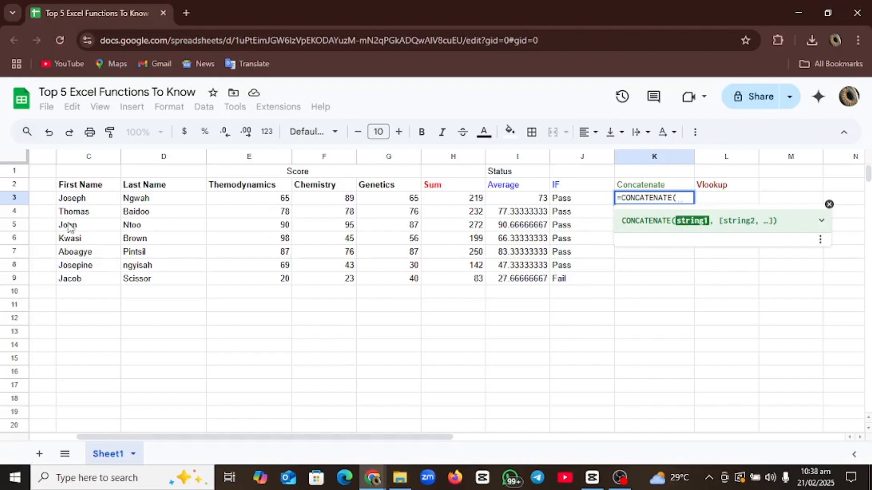
# - Use C3 and D3 as CONCATENATE arguments, joining first and last names without a space
pyautogui.click(85, 201)
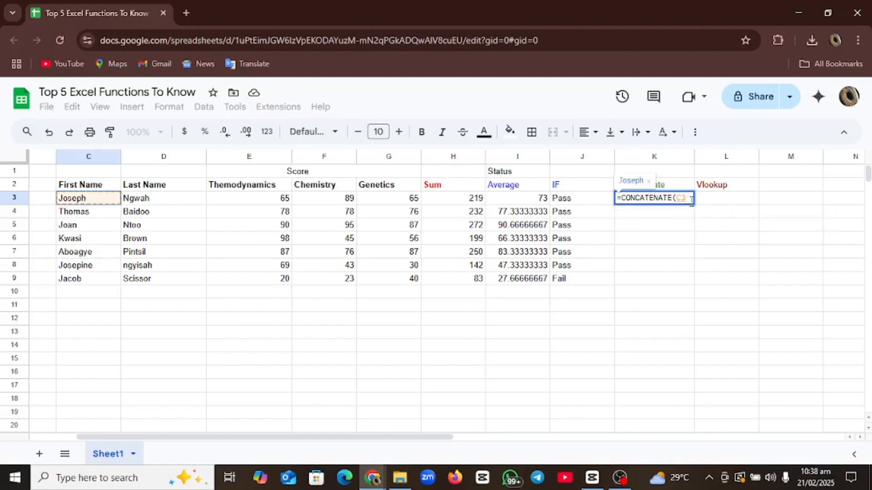
pyautogui.write(',')
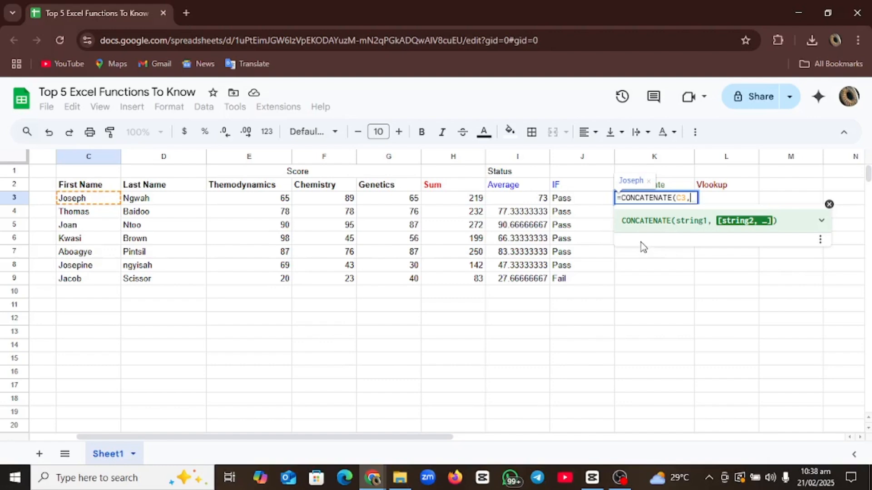
pyautogui.click(149, 201)
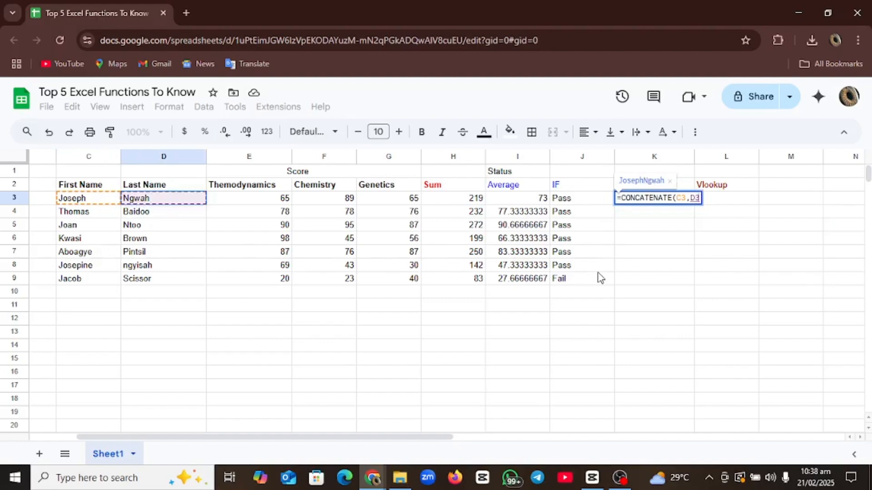
# - Close and commit the CONCATENATE formula, then select K3 to review the joined name
pyautogui.write(')')
pyautogui.press('Return')
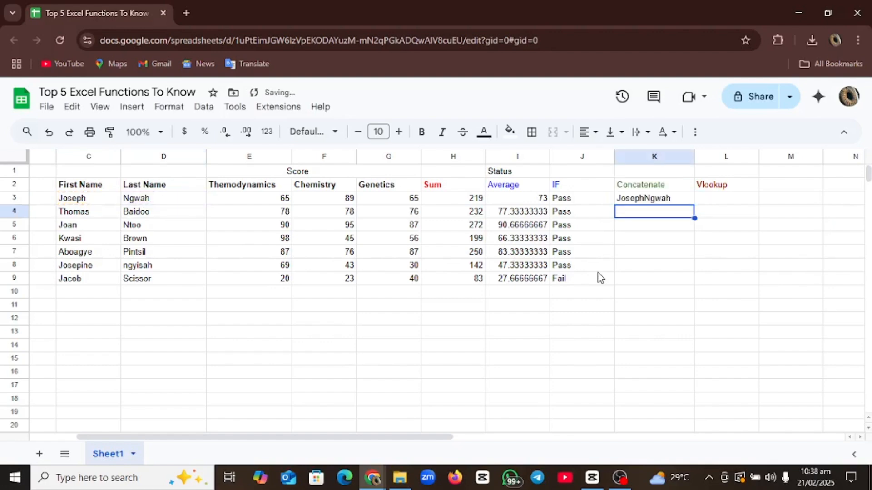
pyautogui.click(652, 202)
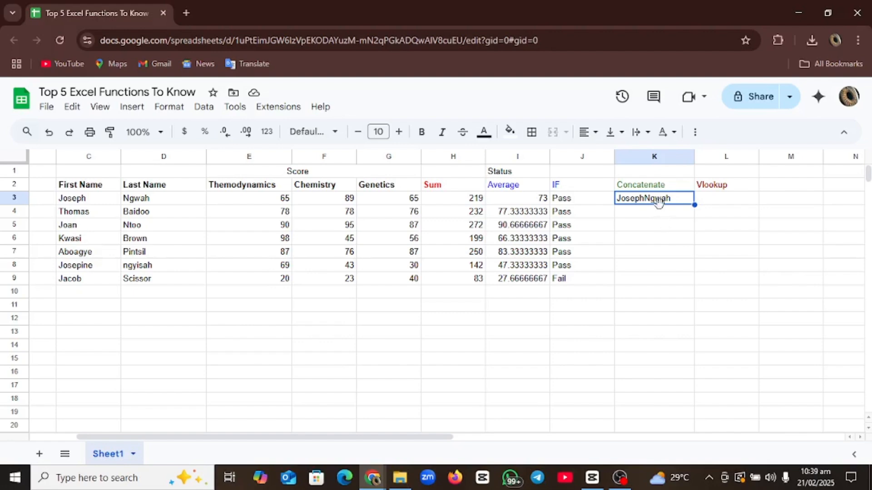
# - Change K3's formula to =CONCATENATE(C3," ",D3) so a space separates the names
pyautogui.doubleClick(663, 200)
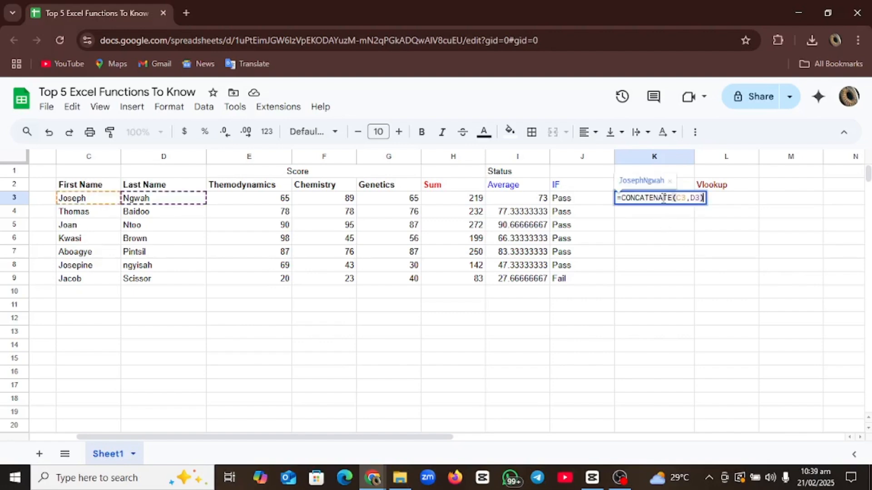
pyautogui.click(688, 198)
pyautogui.click(687, 198)
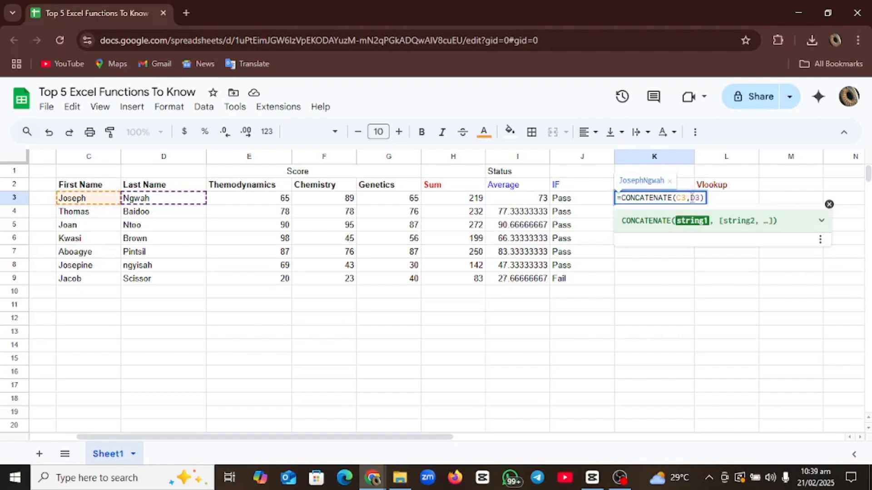
pyautogui.click(691, 198)
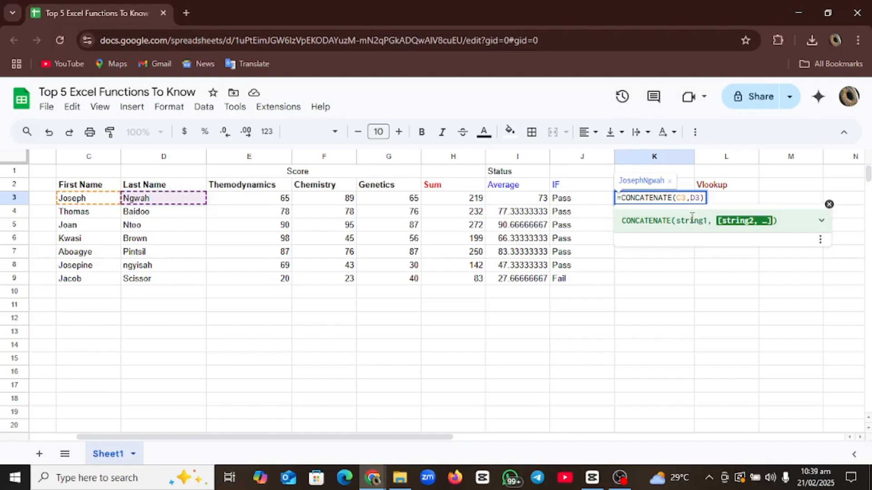
pyautogui.write('" "')
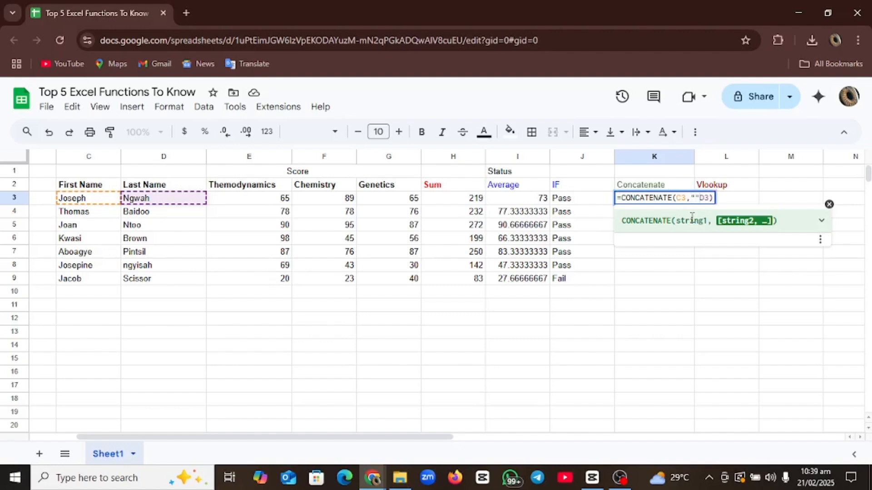
pyautogui.write(',')
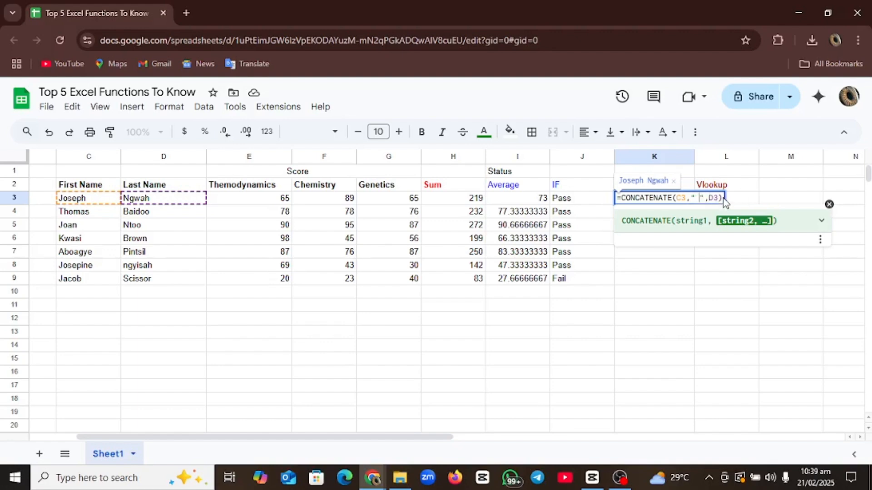
pyautogui.press('Return')
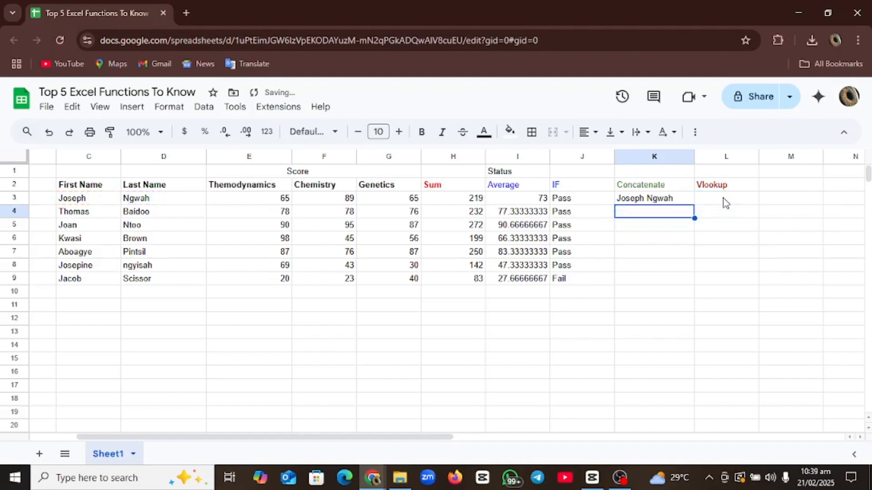
# - Fill K3's full-name formula down to K9, then check K4 and select row 4
pyautogui.click(674, 200)
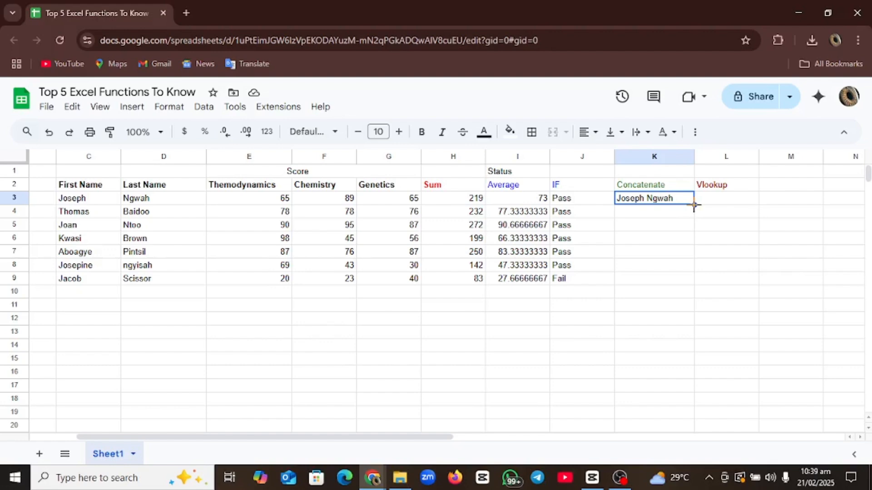
pyautogui.doubleClick(694, 204)
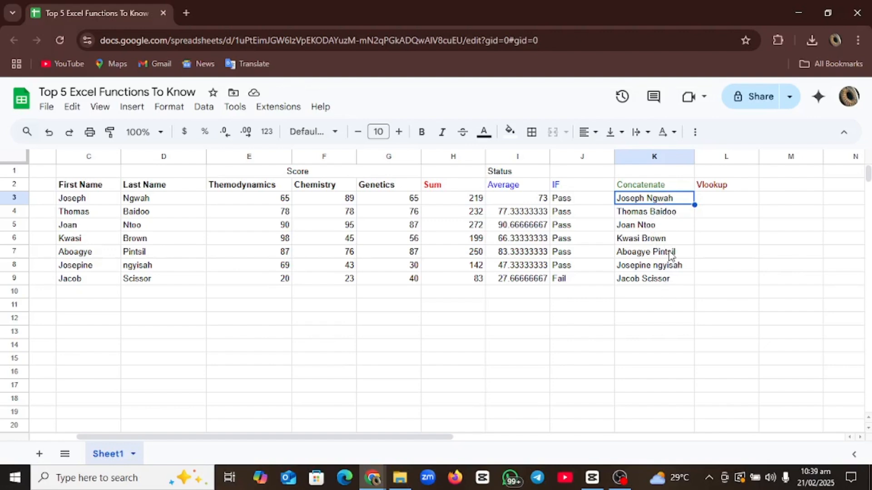
pyautogui.click(652, 215)
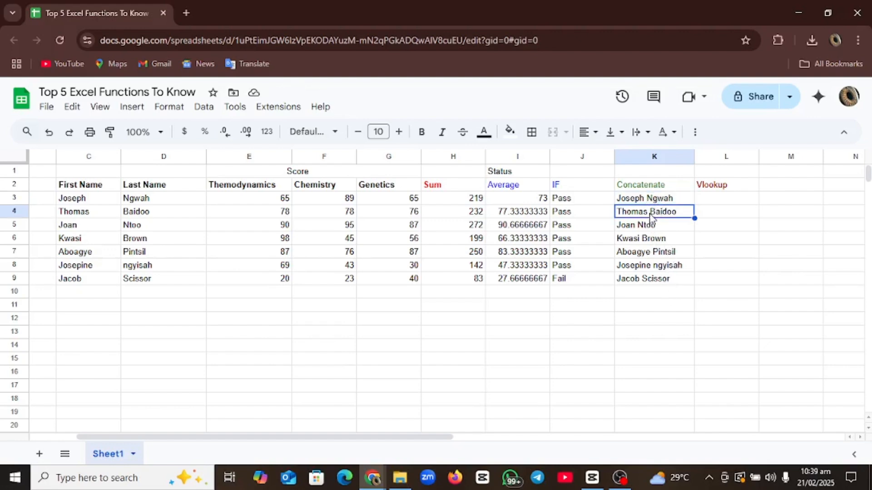
pyautogui.hotkey('shift', 'space')
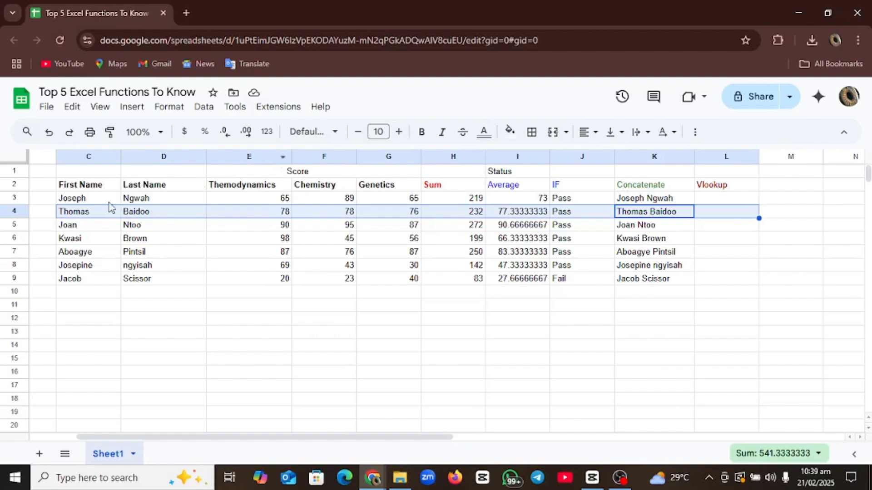
pyautogui.click(644, 307)
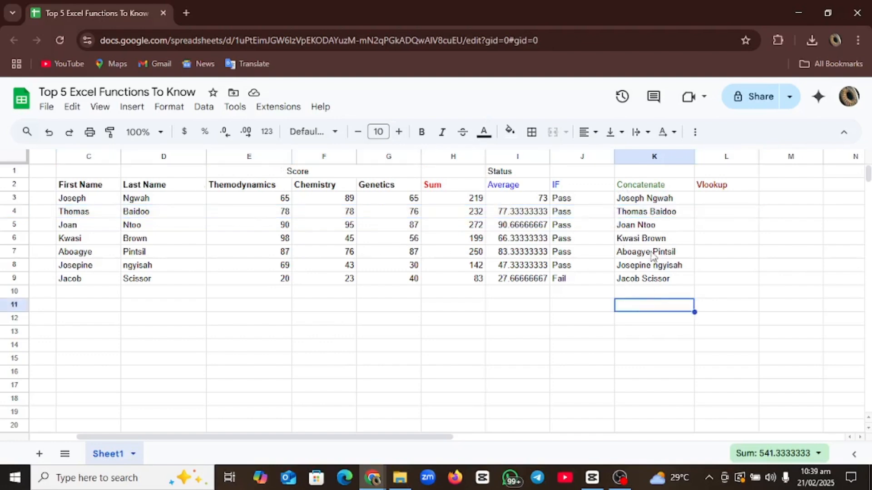
pyautogui.click(722, 188)
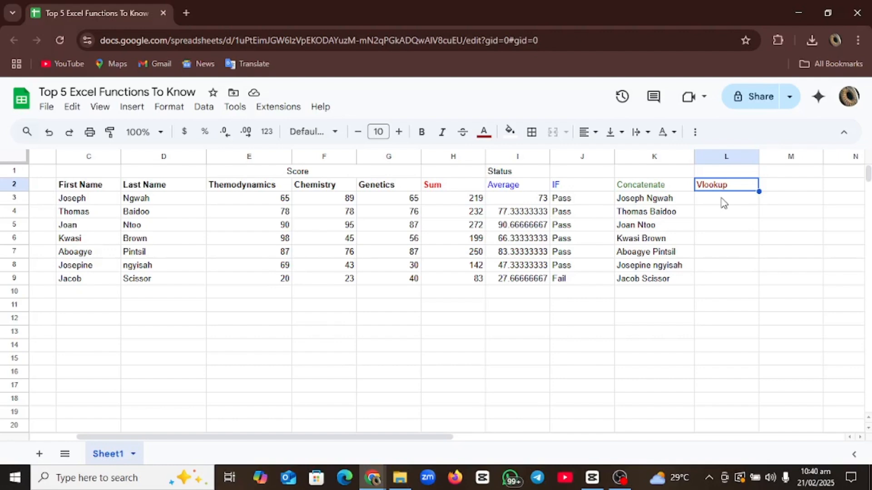
pyautogui.click(723, 203)
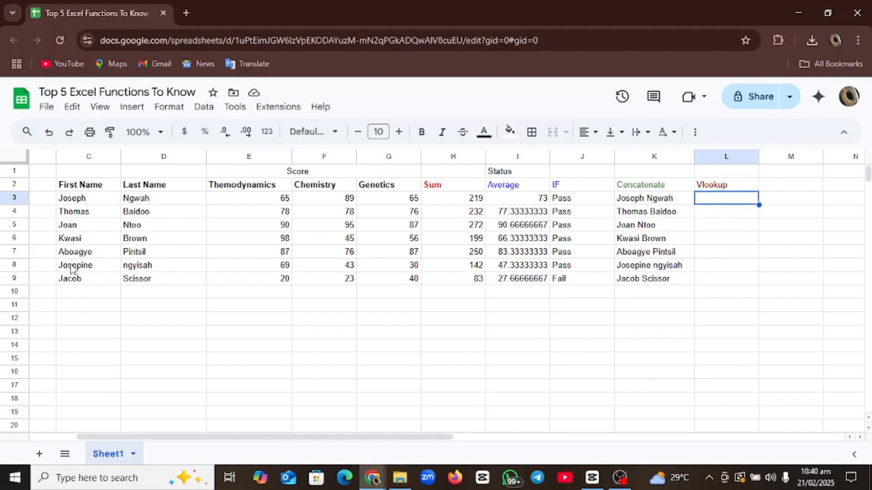
pyautogui.click(88, 253)
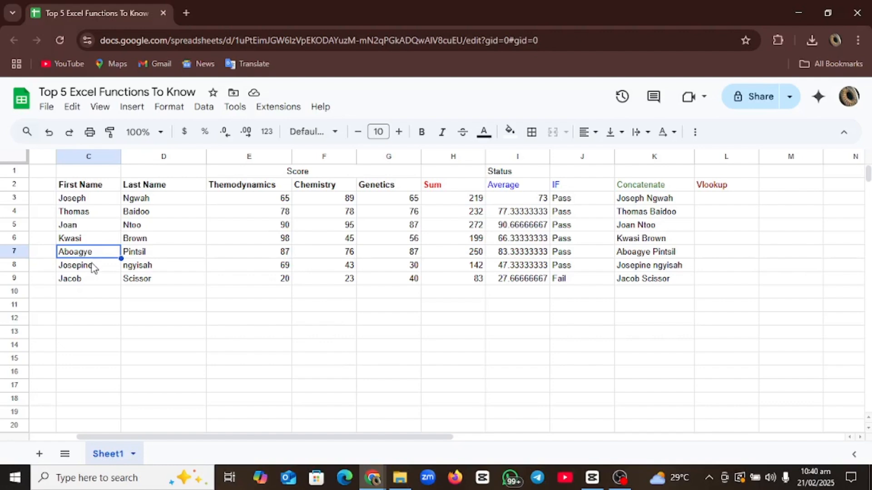
pyautogui.hotkey('ctrl', 'shift', 'Right')
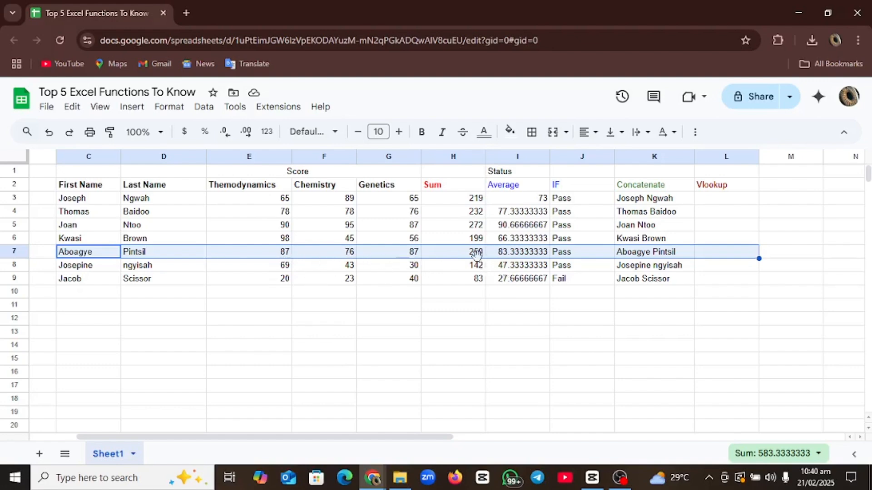
pyautogui.click(724, 253)
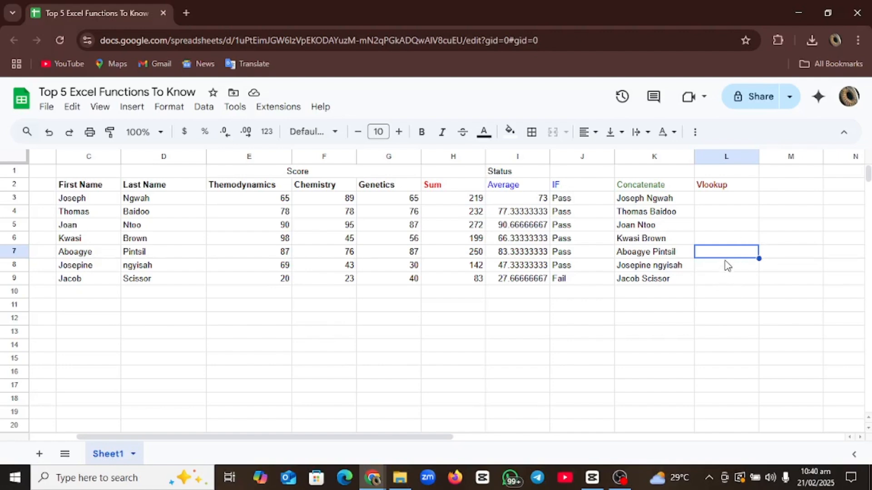
pyautogui.click(737, 202)
pyautogui.click(723, 263)
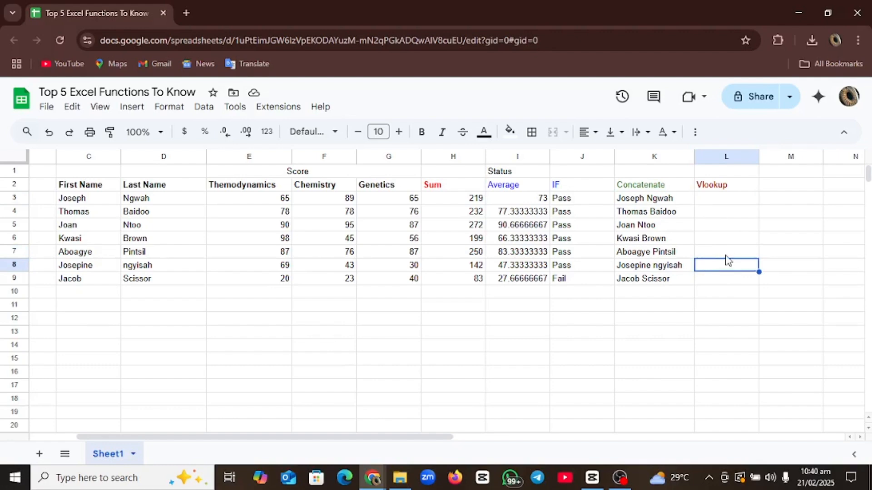
pyautogui.click(725, 255)
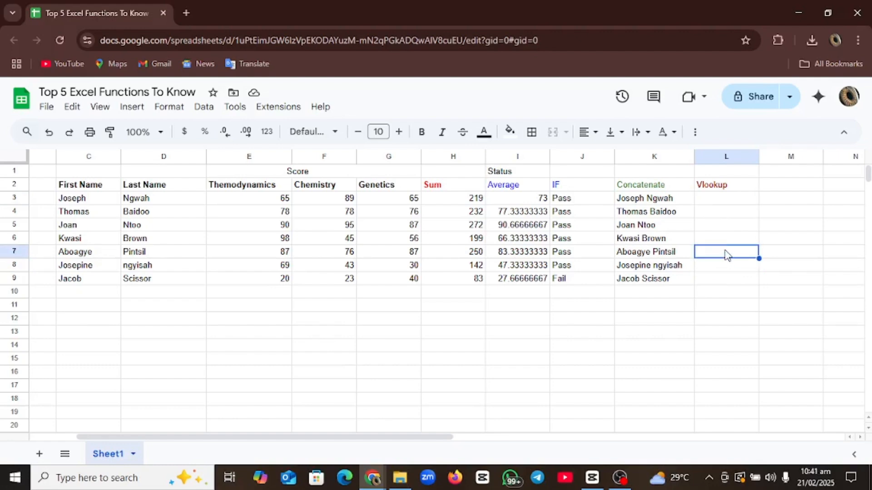
# - Begin =VLOOKUP in L7 with C7 as the search key and C2:H9 as the range
pyautogui.write('=vloo')
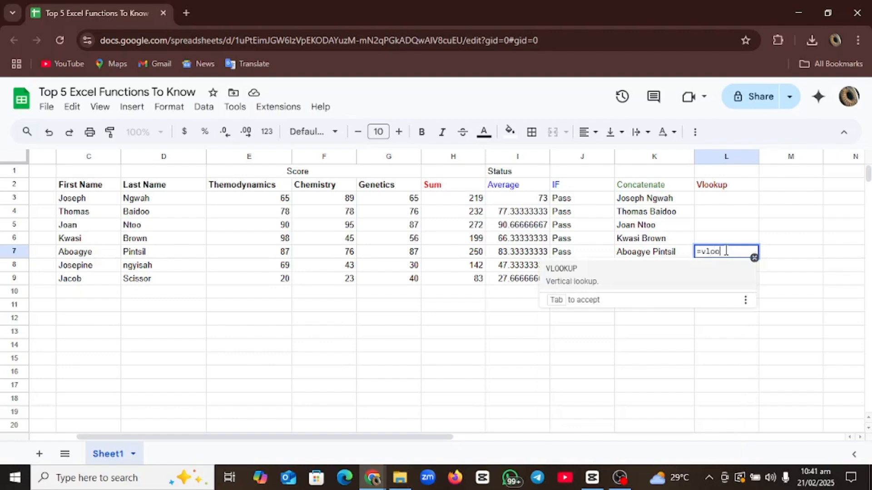
pyautogui.click(589, 272)
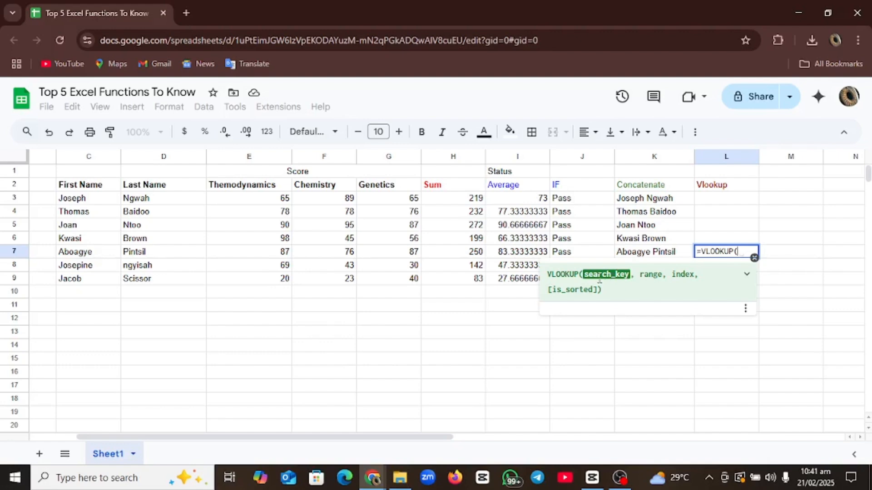
pyautogui.click(78, 254)
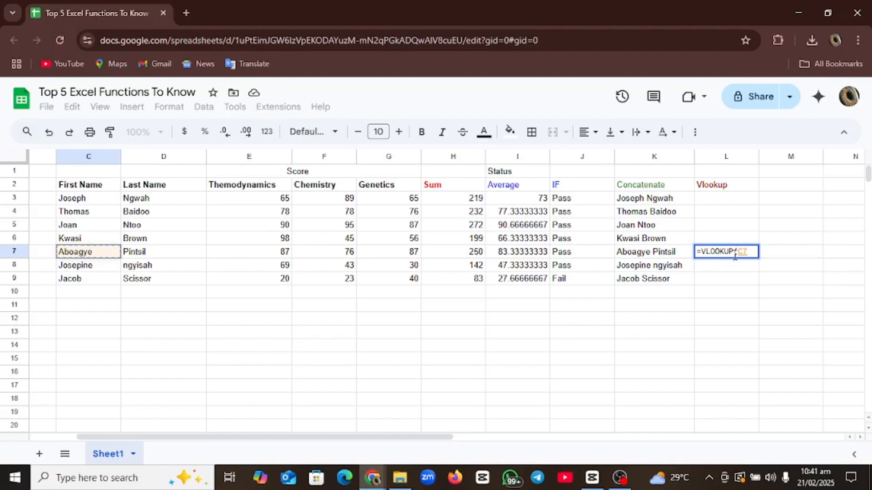
pyautogui.write(',')
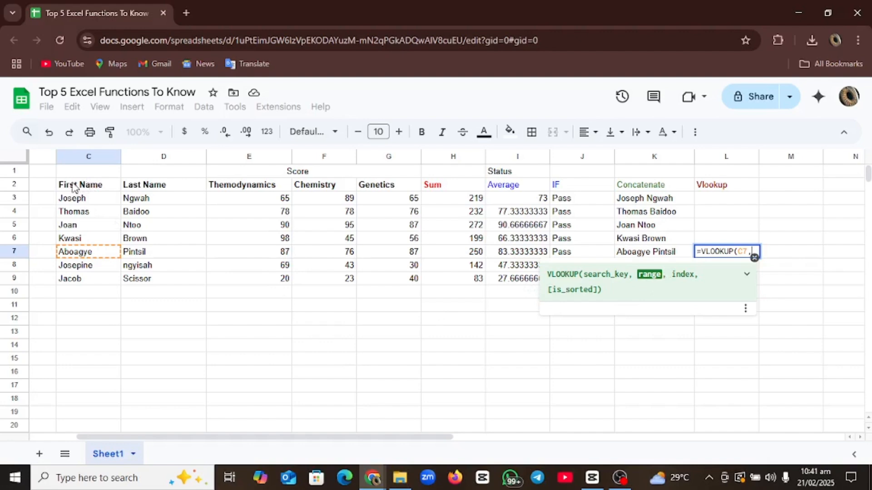
pyautogui.moveTo(73, 186); pyautogui.dragTo(447, 284)
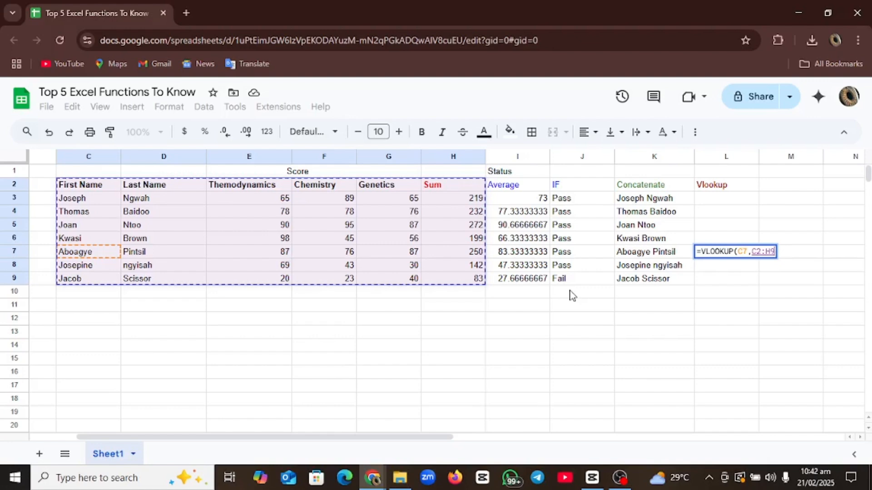
# - Complete the formula as =VLOOKUP(C7,C2:H9,6,FALSE) so L7 returns the Sum 250
pyautogui.write(',')
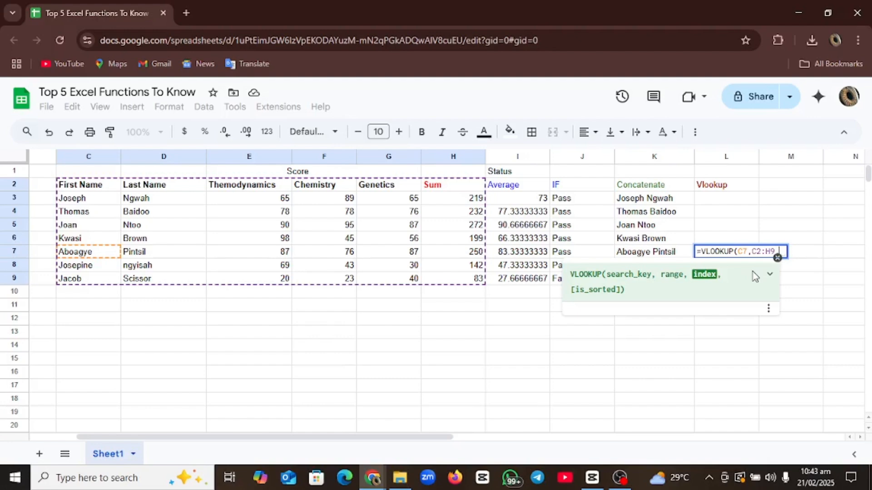
pyautogui.write(',6')
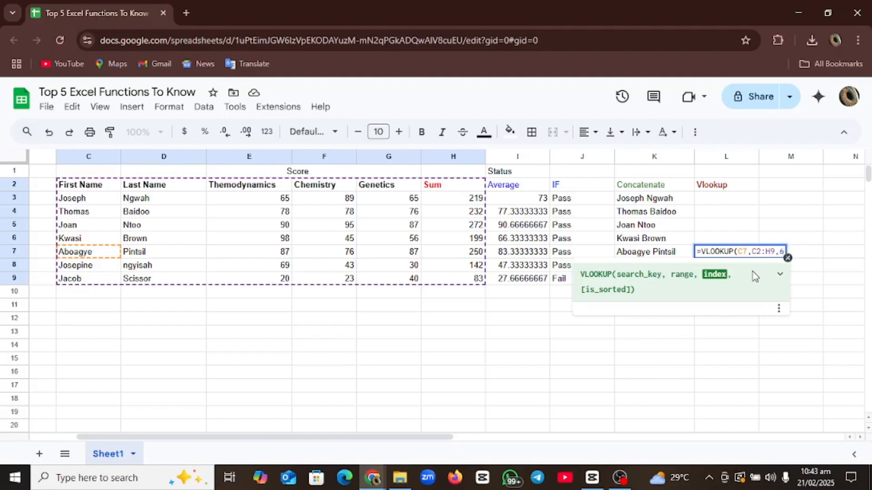
pyautogui.write(',')
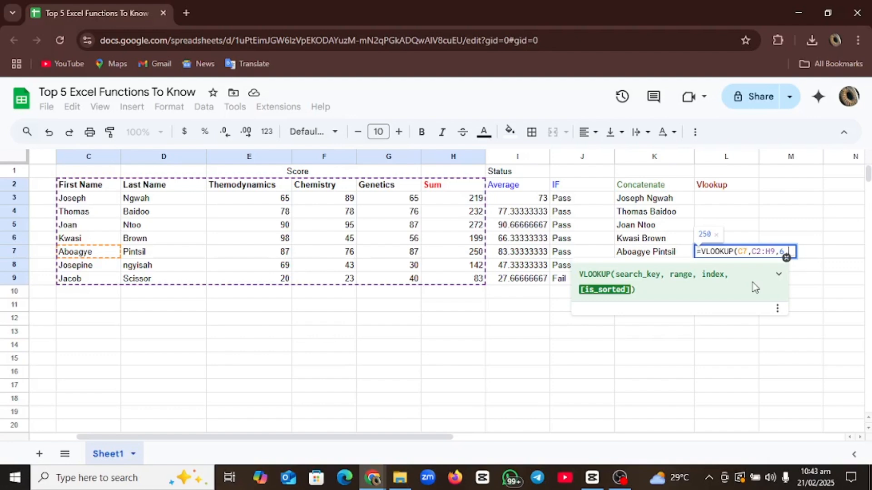
pyautogui.write('FA')
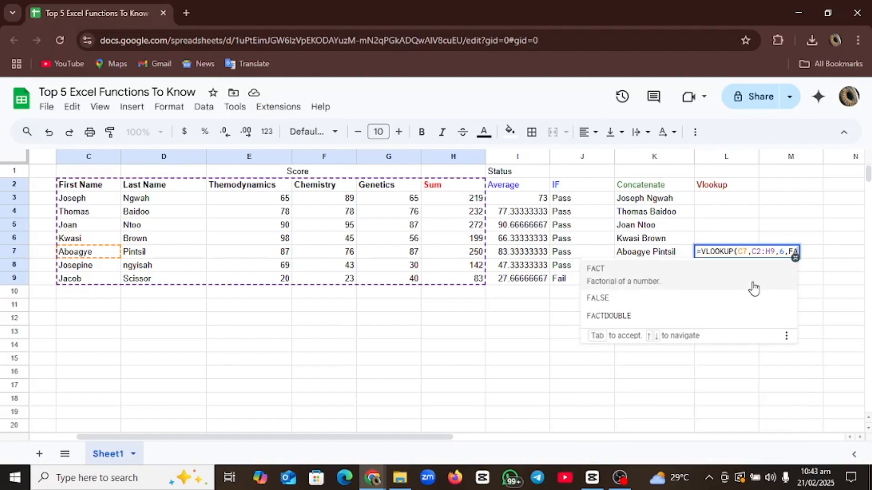
pyautogui.write('LSE')
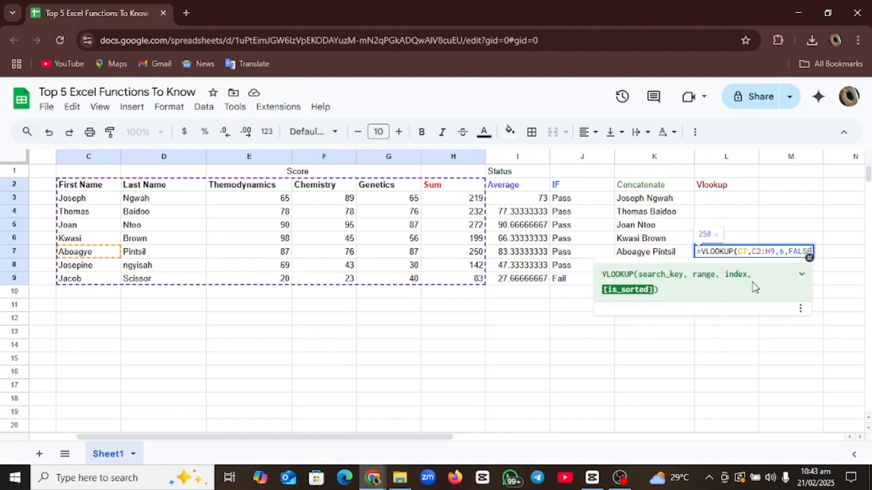
pyautogui.write(')')
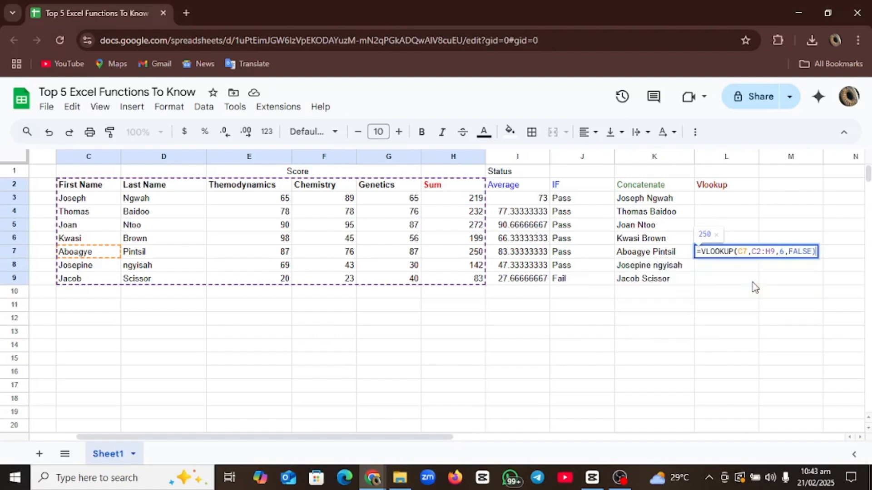
pyautogui.press('Return')
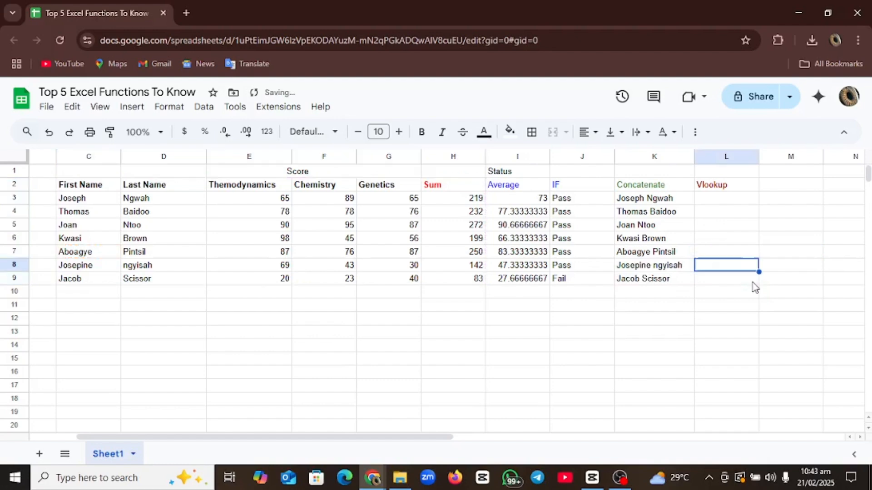
pyautogui.click(745, 251)
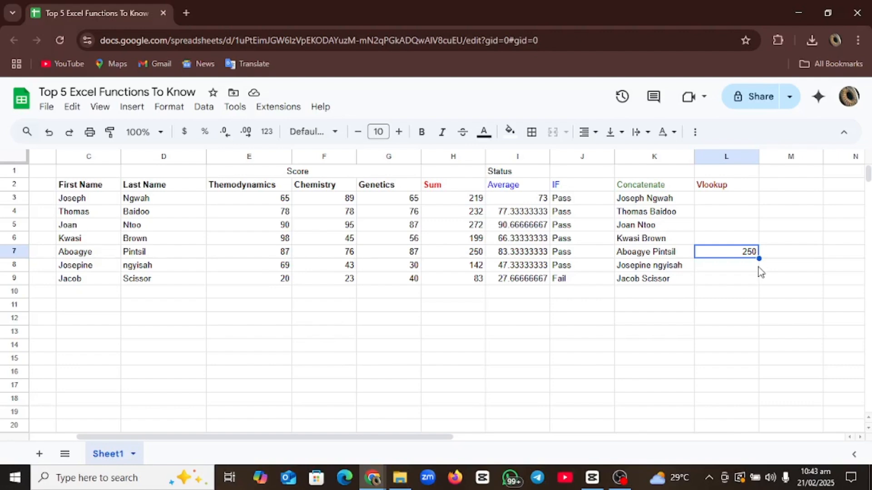
pyautogui.hotkey('ctrl', 'shift', 'Left')
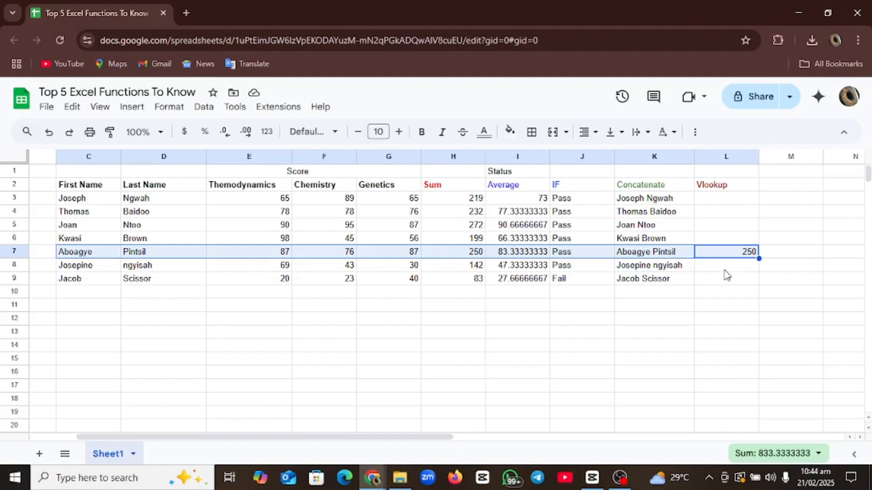
pyautogui.click(724, 309)
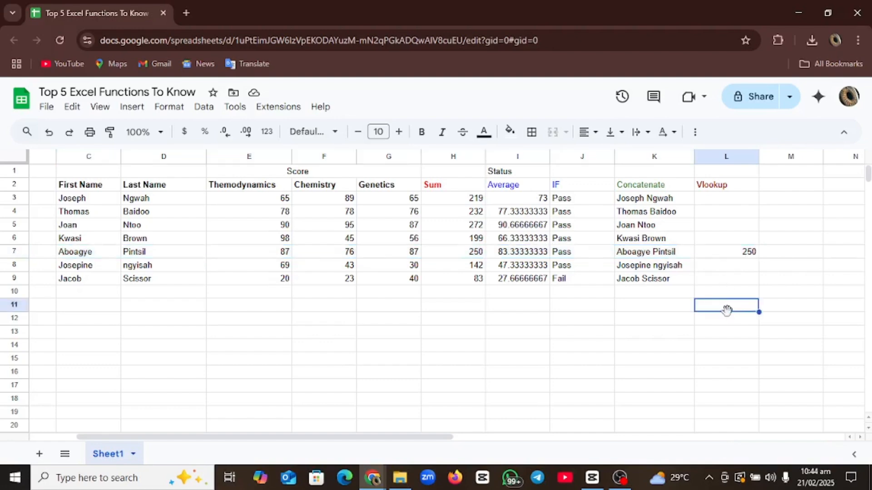